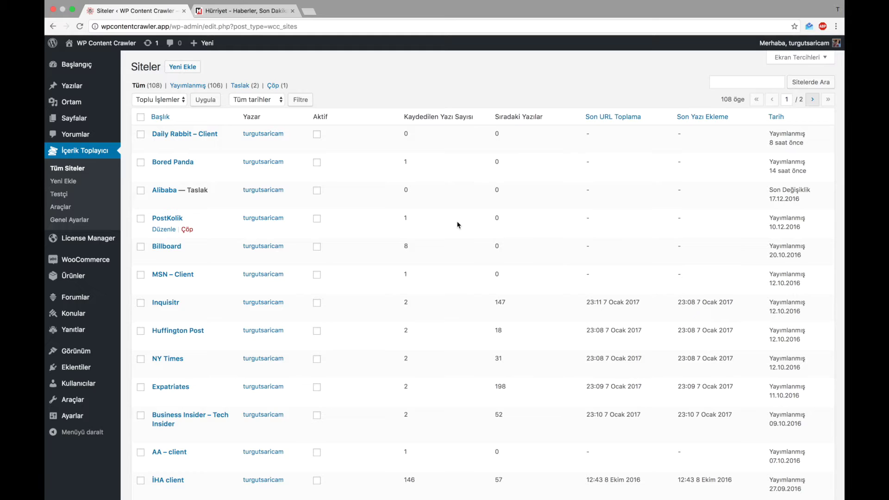
- Create a new crawler site and name it Hürriyet
{"action": "left_click", "coordinate": [457, 225]}
{"action": "left_click", "coordinate": [185, 68]}
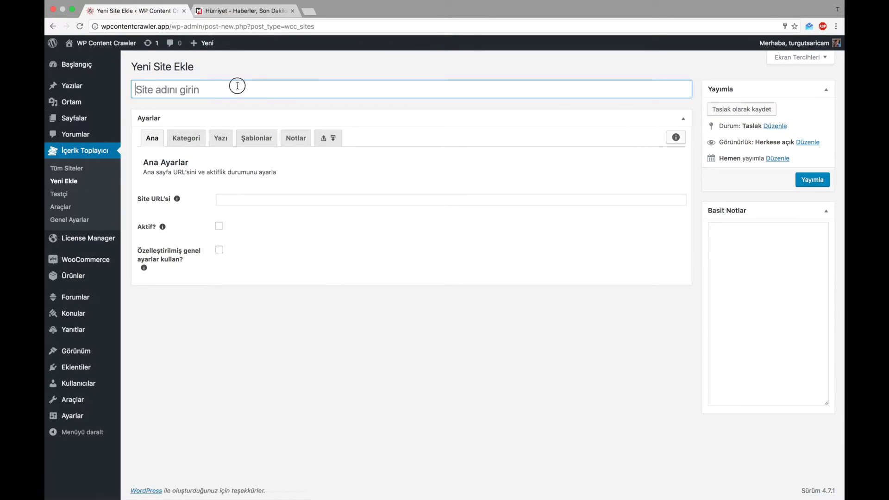
{"action": "left_click", "coordinate": [237, 85]}
{"action": "type", "text": "Hürriyet"}
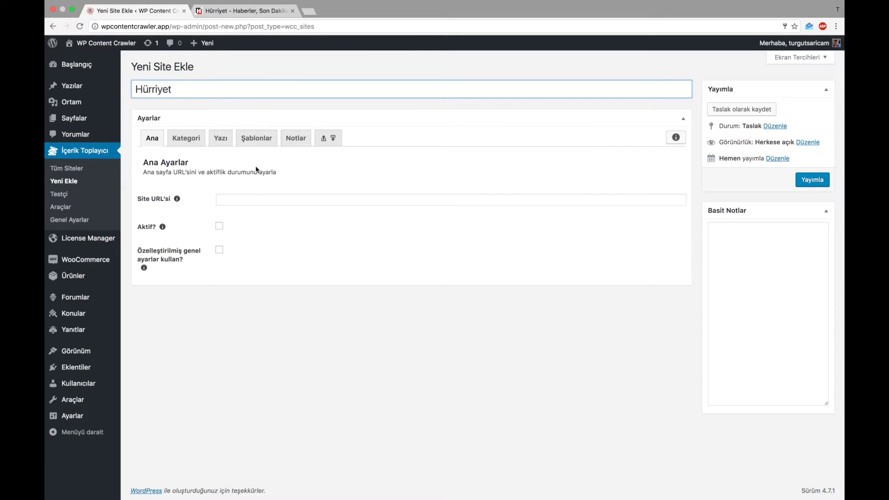
{"action": "left_click", "coordinate": [220, 12]}
{"action": "right_click", "coordinate": [218, 26]}
{"action": "left_click", "coordinate": [233, 42]}
{"action": "left_click", "coordinate": [134, 10]}
{"action": "left_click", "coordinate": [252, 199]}
{"action": "key", "text": "ctrl+v"}
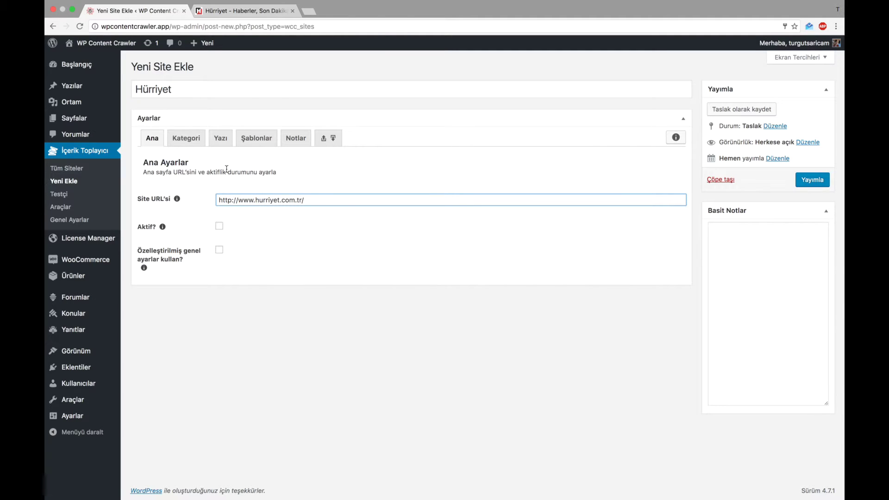
- Open the category page settings of the new site and look over their fields
{"action": "left_click", "coordinate": [189, 139]}
{"action": "left_click_drag", "start_coordinate": [142, 162], "coordinate": [368, 166]}
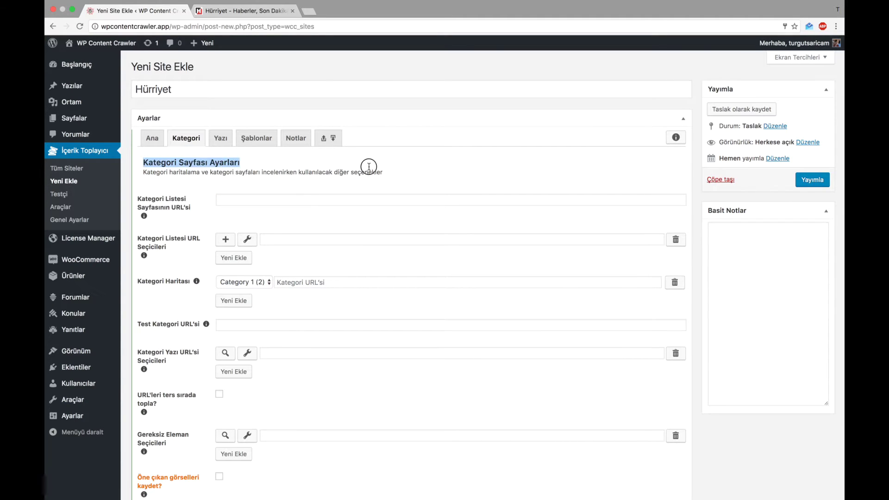
{"action": "left_click", "coordinate": [371, 170]}
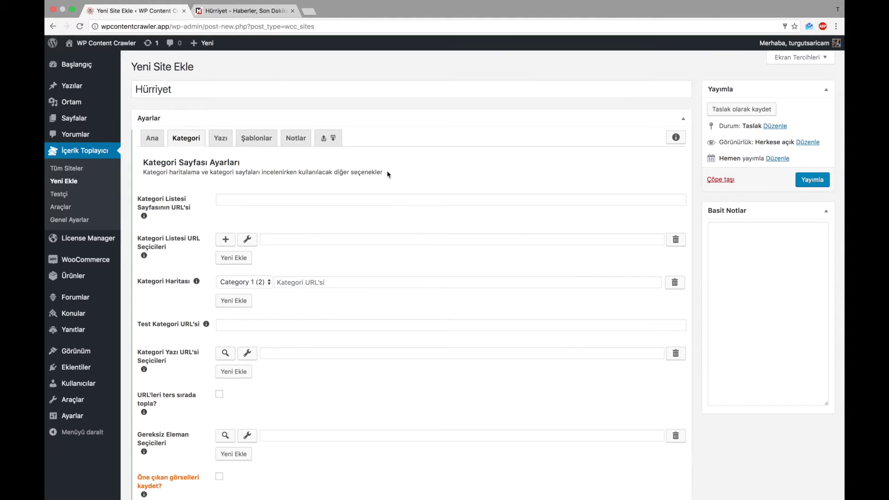
{"action": "scroll", "coordinate": [388, 174], "scroll_direction": "down", "scroll_amount": 2}
{"action": "scroll", "coordinate": [388, 174], "scroll_direction": "up", "scroll_amount": 1}
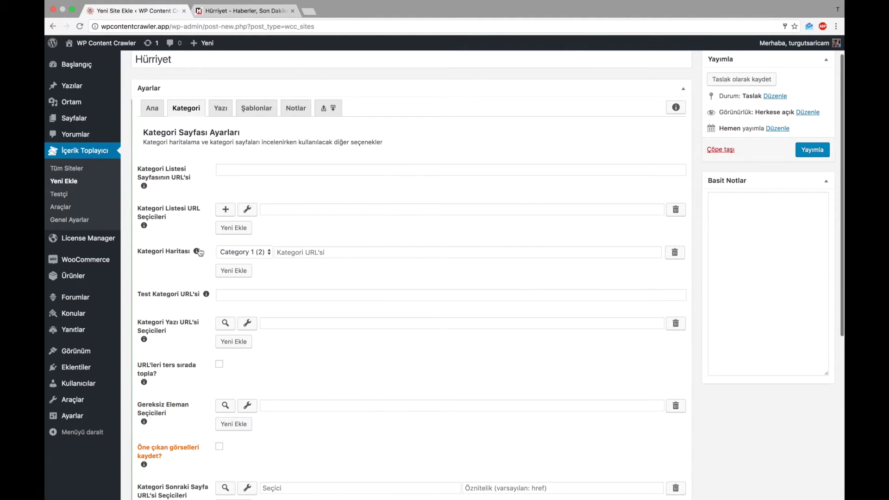
{"action": "left_click", "coordinate": [315, 252]}
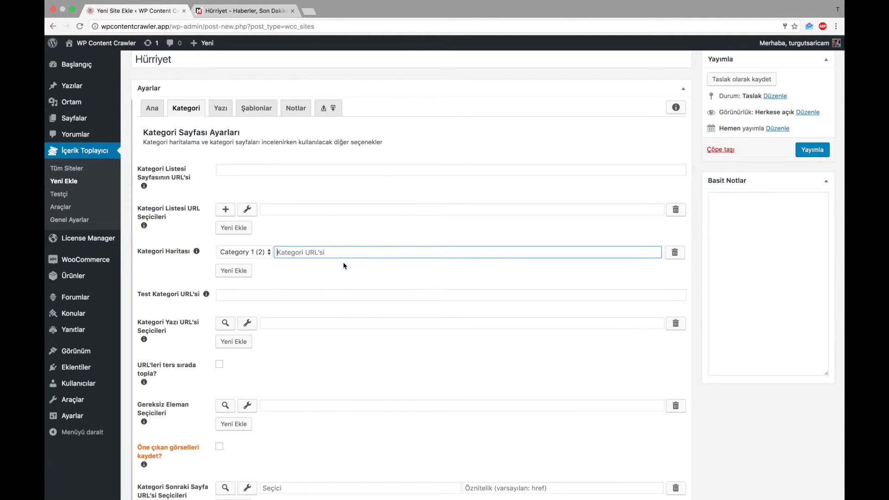
{"action": "type", "text": "/ekonomi"}
{"action": "key", "text": "super+a"}
{"action": "key", "text": "BackSpace"}
{"action": "left_click", "coordinate": [344, 238]}
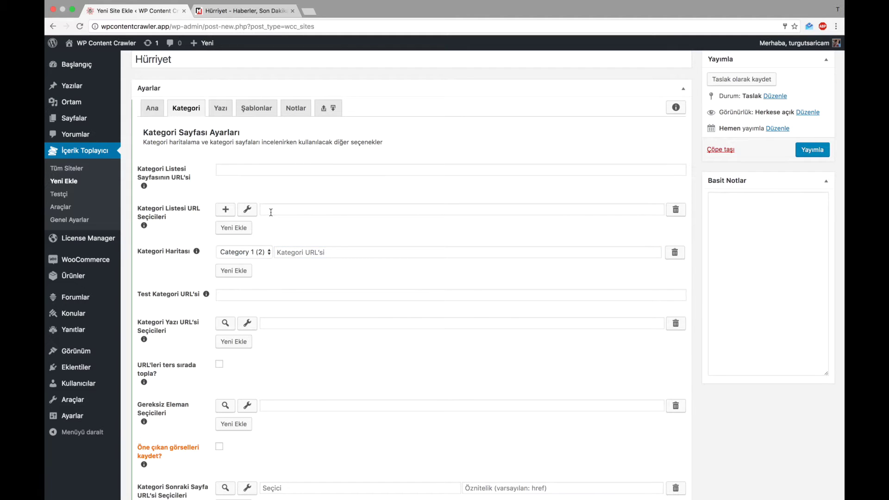
{"action": "left_click", "coordinate": [347, 198]}
{"action": "left_click", "coordinate": [248, 210]}
{"action": "left_click", "coordinate": [258, 67]}
{"action": "type", "text": "http://www.hurriyet.com.tr/"}
{"action": "key", "text": "super+z"}
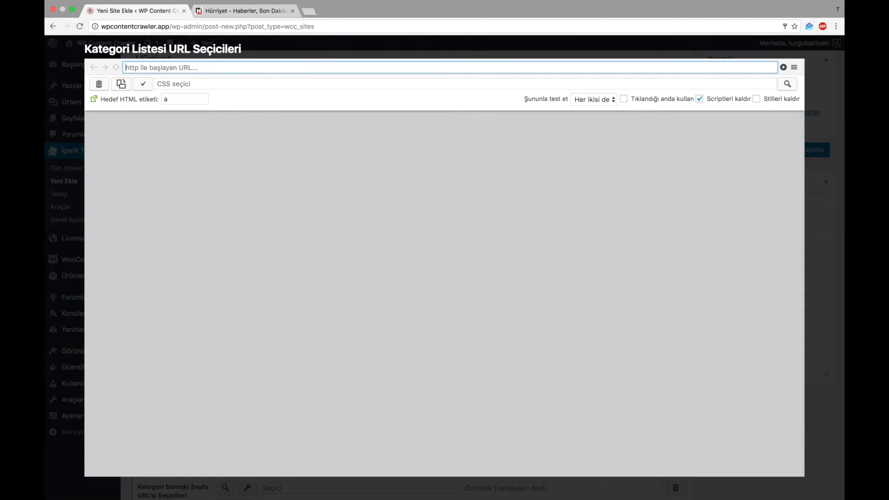
{"action": "type", "text": "http://www.hurriyet.com.tr/"}
{"action": "key", "text": "Return"}
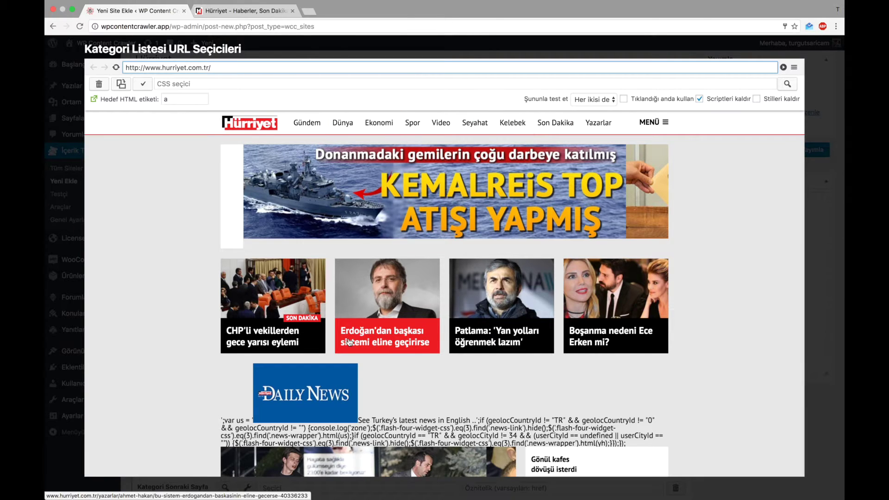
- Pick the Gündem, Ekonomi and Seyahat links in the loaded page's menu to examine their generated CSS selectors
{"action": "scroll", "coordinate": [350, 343], "scroll_direction": "down", "scroll_amount": 5}
{"action": "scroll", "coordinate": [350, 341], "scroll_direction": "down", "scroll_amount": 4}
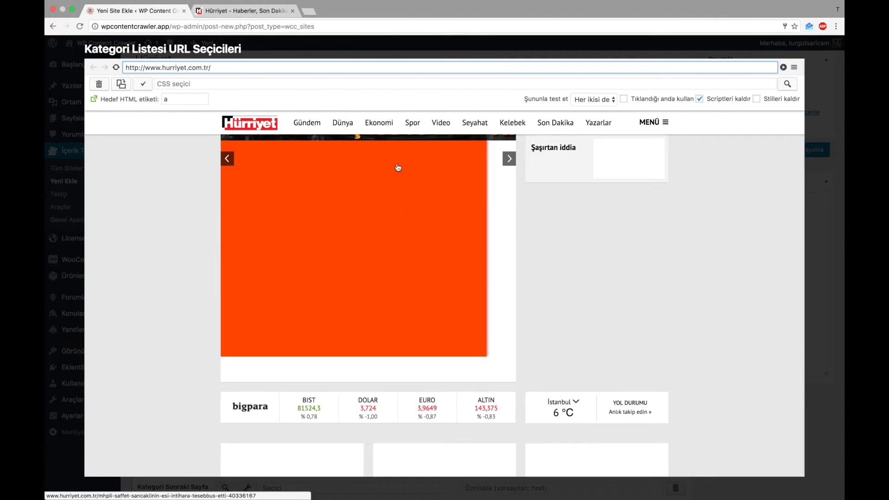
{"action": "scroll", "coordinate": [396, 212], "scroll_direction": "up", "scroll_amount": 10}
{"action": "scroll", "coordinate": [397, 156], "scroll_direction": "down", "scroll_amount": 1}
{"action": "left_click", "coordinate": [306, 129]}
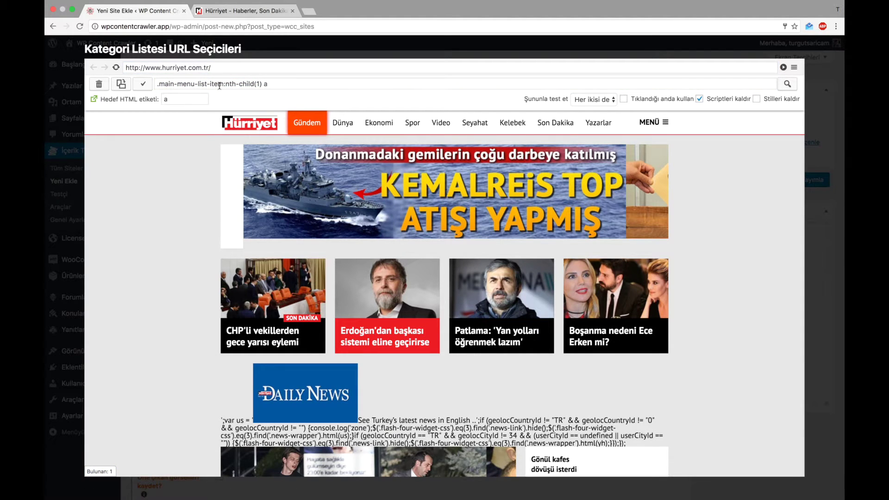
{"action": "triple_click", "coordinate": [276, 85]}
{"action": "left_click", "coordinate": [278, 84]}
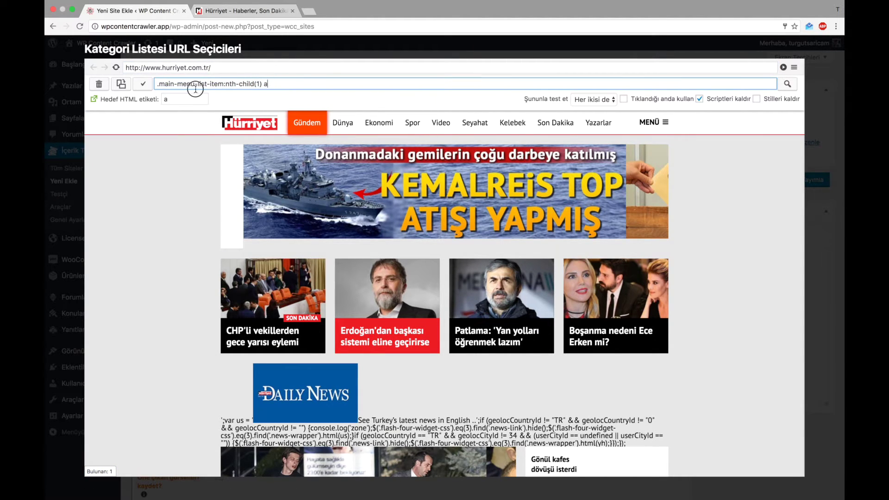
{"action": "left_click", "coordinate": [379, 123]}
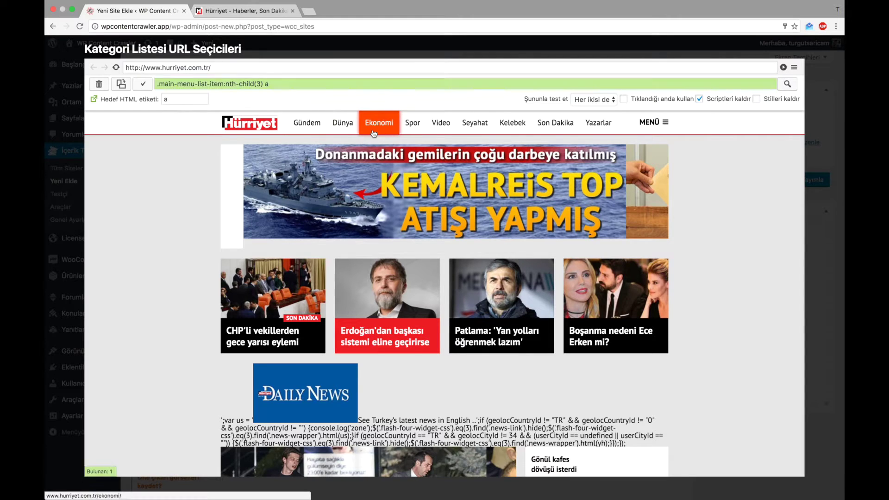
{"action": "left_click", "coordinate": [464, 133]}
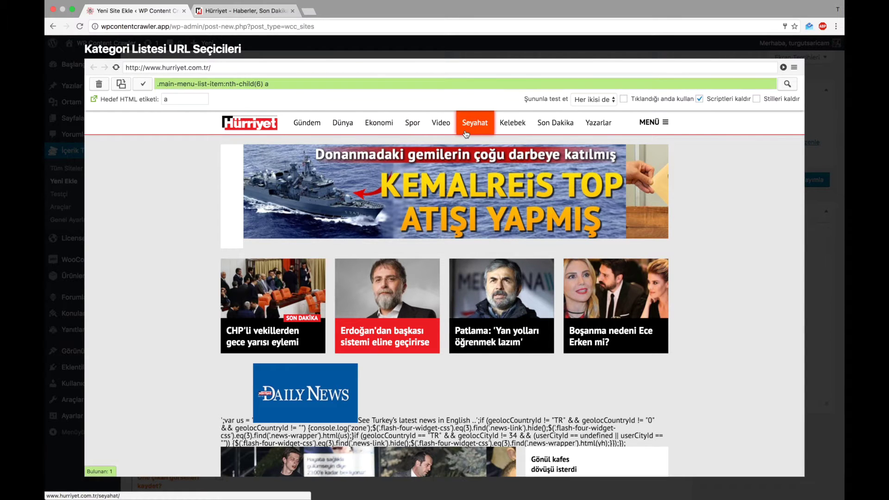
{"action": "left_click", "coordinate": [318, 130]}
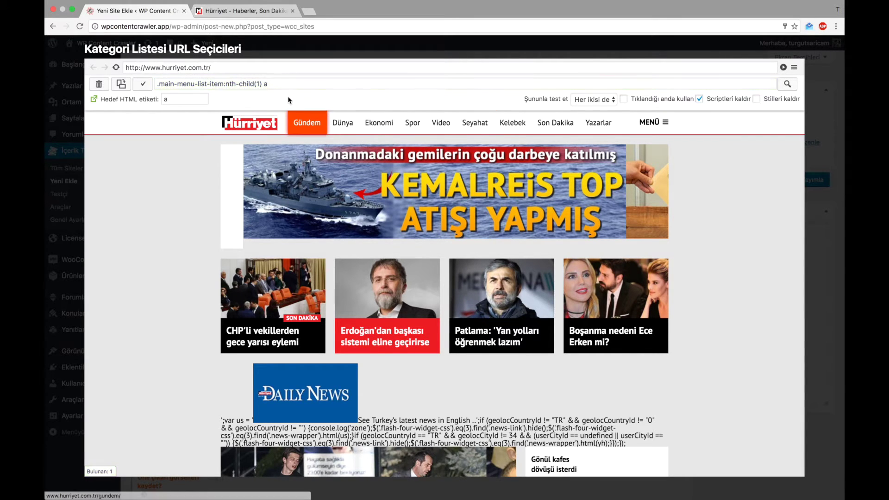
- Check the target HTML tag in the category list selector tool, reopening it once, and leave the tool
{"action": "left_click", "coordinate": [174, 98]}
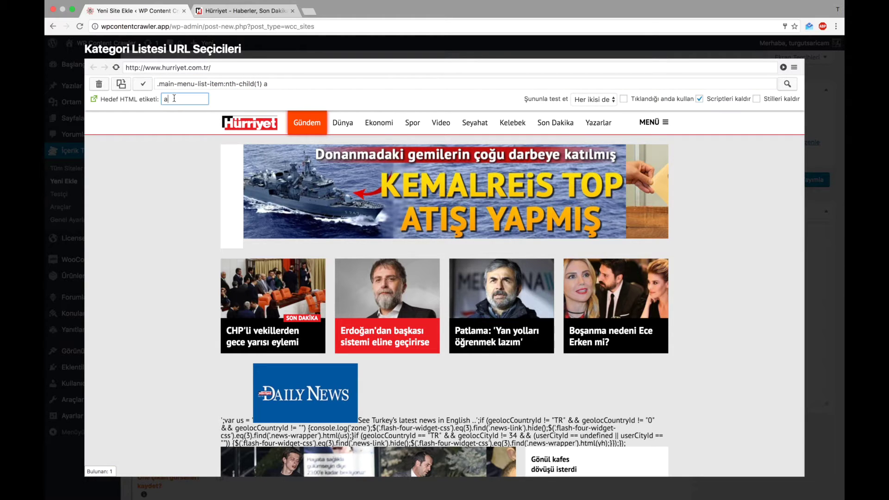
{"action": "left_click", "coordinate": [249, 101]}
{"action": "left_click", "coordinate": [297, 54]}
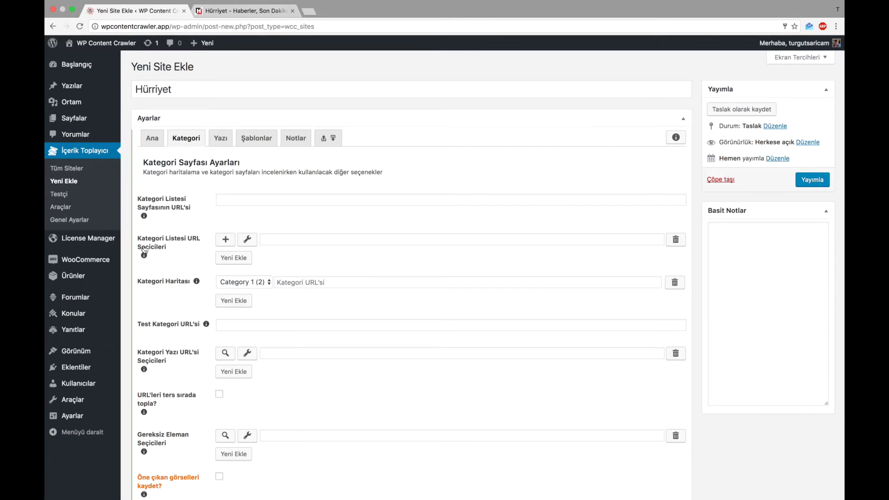
{"action": "left_click", "coordinate": [247, 240]}
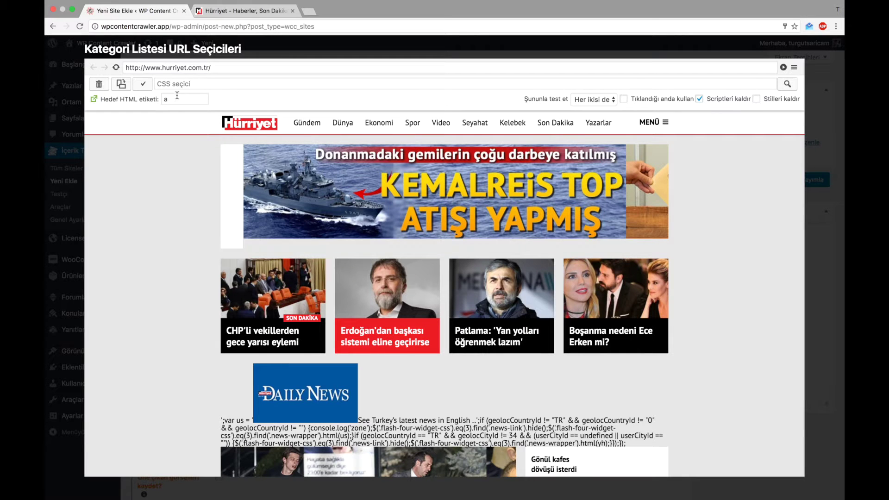
{"action": "left_click", "coordinate": [272, 54]}
- Enable saving of featured images and check the target HTML tag in the visual tool for Öne Çıkan Görsel Seçicileri
{"action": "scroll", "coordinate": [231, 287], "scroll_direction": "down", "scroll_amount": 4}
{"action": "left_click", "coordinate": [219, 270]}
{"action": "left_click", "coordinate": [248, 309]}
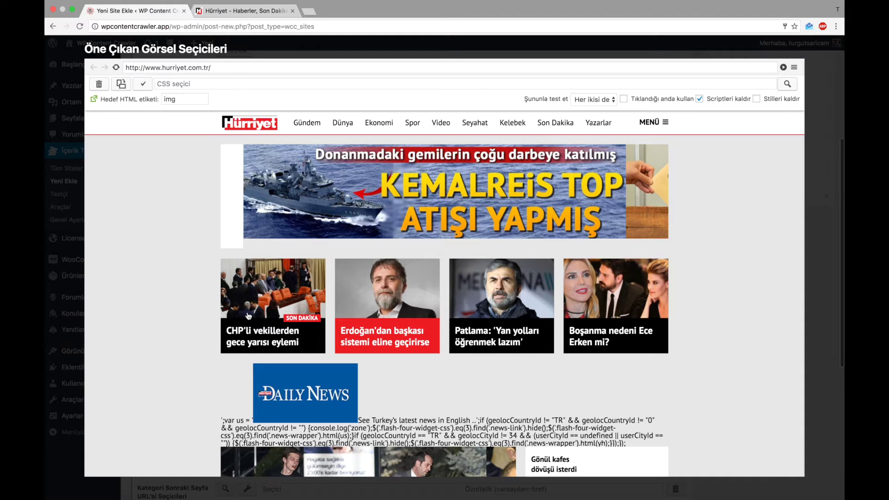
{"action": "left_click", "coordinate": [292, 54]}
{"action": "scroll", "coordinate": [274, 232], "scroll_direction": "up", "scroll_amount": 5}
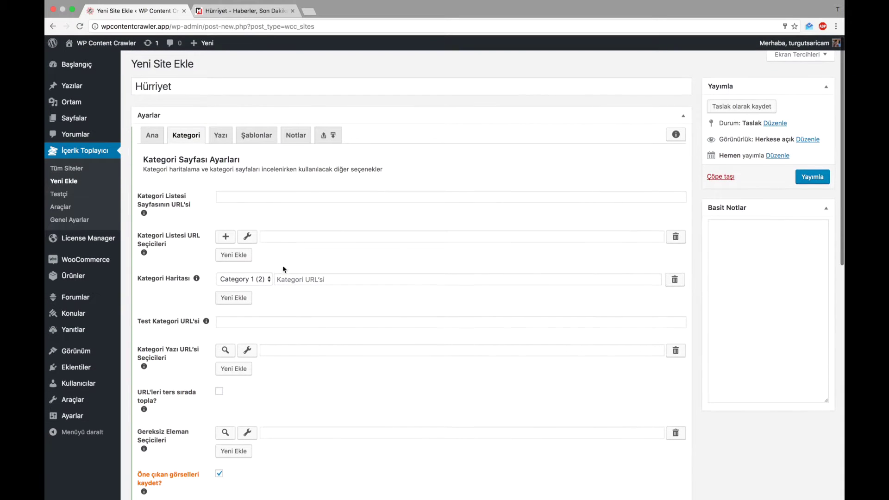
- Reopen the visual selector tool for Kategori Listesi URL Seçicileri and pick the Gündem menu link
{"action": "left_click", "coordinate": [247, 224]}
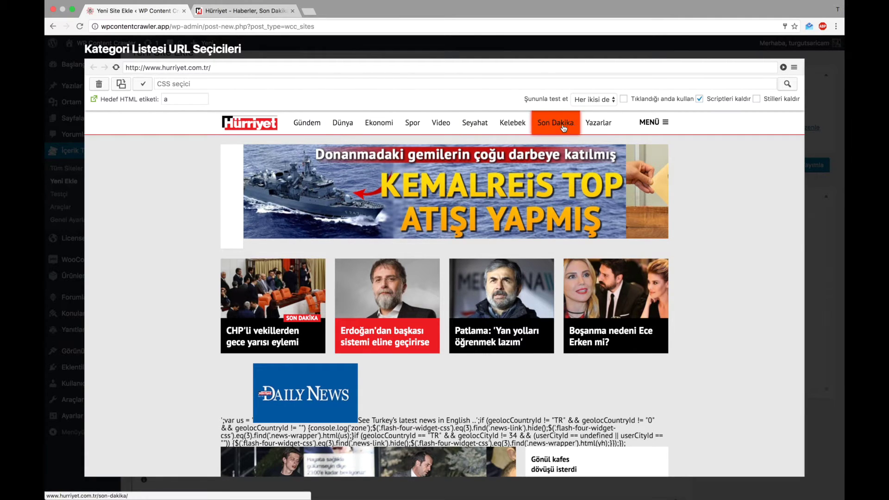
{"action": "left_click", "coordinate": [301, 129]}
{"action": "left_click_drag", "start_coordinate": [268, 84], "coordinate": [157, 83]}
{"action": "left_click", "coordinate": [262, 84]}
{"action": "left_click", "coordinate": [282, 93]}
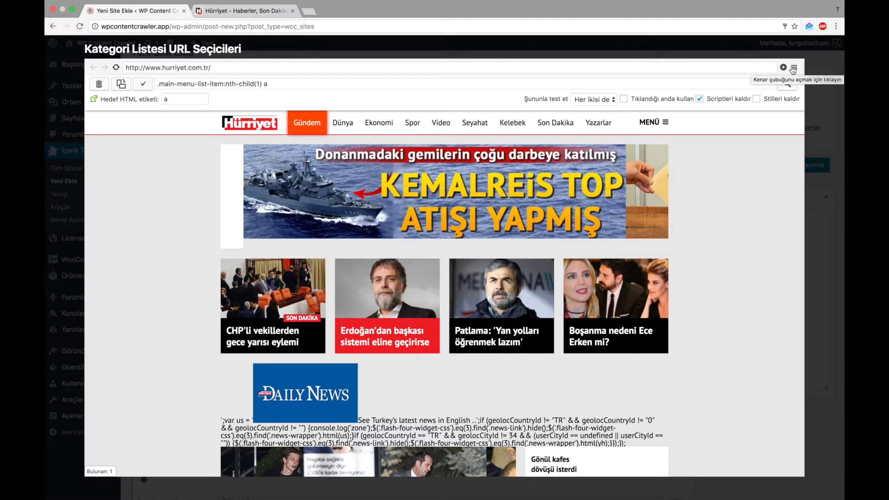
- Show the list of alternative selectors, pick the Ekonomi menu link and look through its alternatives
{"action": "left_click", "coordinate": [793, 69]}
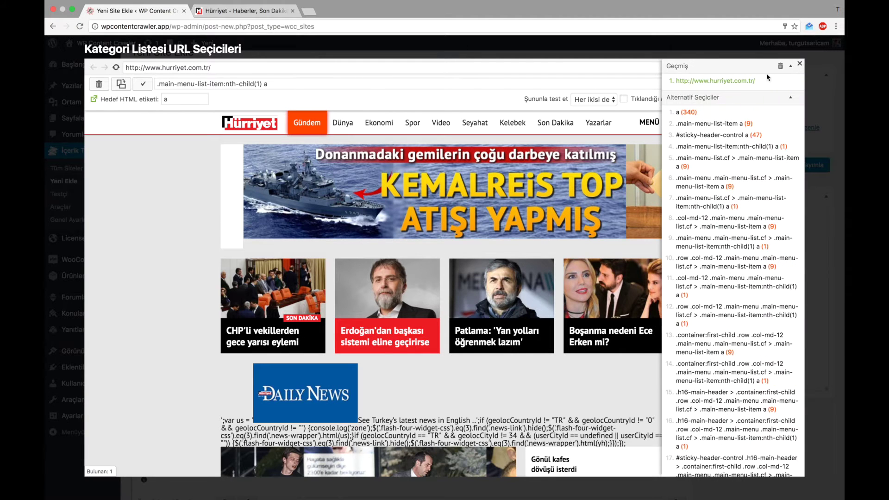
{"action": "left_click", "coordinate": [394, 124]}
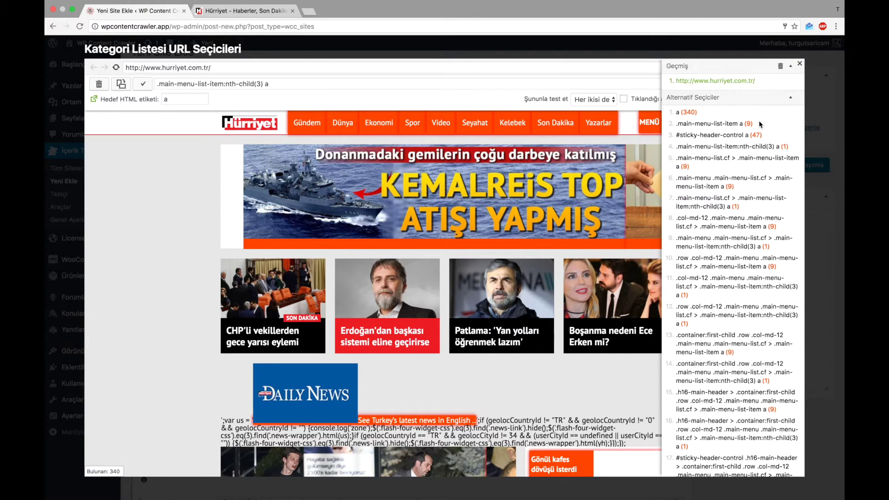
{"action": "scroll", "coordinate": [759, 124], "scroll_direction": "down", "scroll_amount": 3}
{"action": "scroll", "coordinate": [759, 124], "scroll_direction": "up", "scroll_amount": 3}
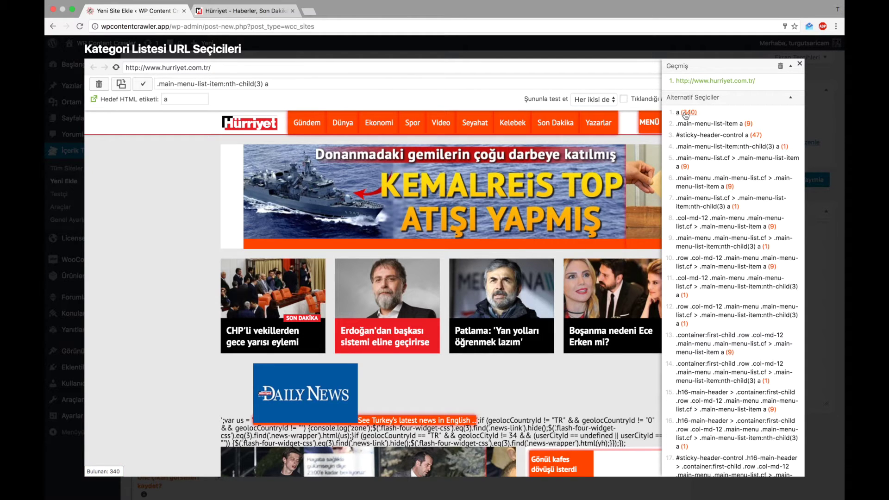
- Use the alternative selector .main-menu-list-item a, test it and review the matched category links
{"action": "left_click", "coordinate": [737, 124]}
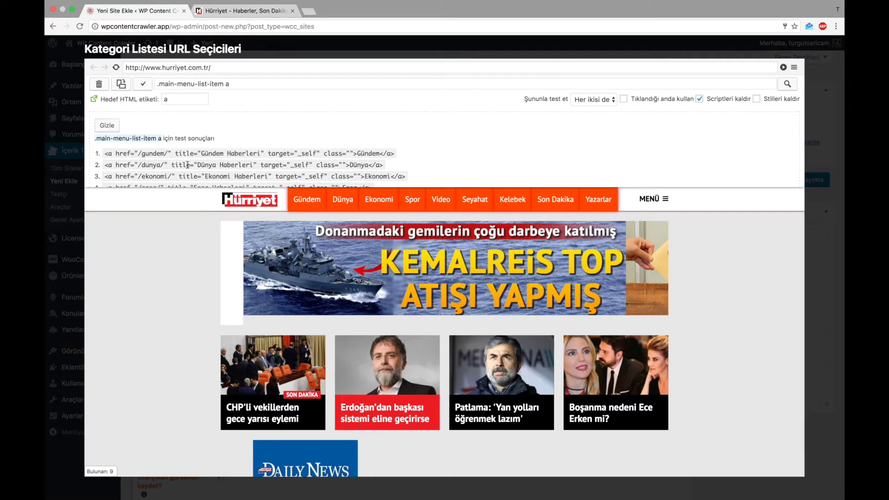
{"action": "scroll", "coordinate": [285, 154], "scroll_direction": "down", "scroll_amount": 5}
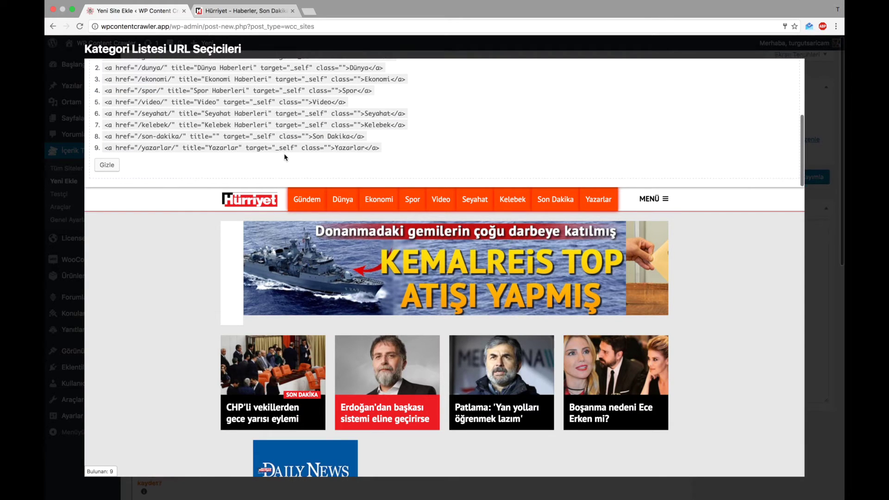
{"action": "scroll", "coordinate": [273, 156], "scroll_direction": "up", "scroll_amount": 4}
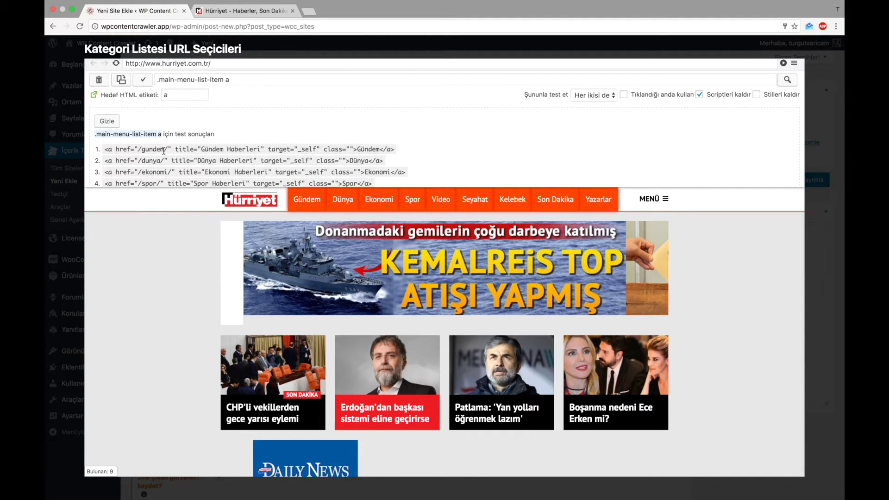
{"action": "scroll", "coordinate": [163, 150], "scroll_direction": "down", "scroll_amount": 2}
{"action": "scroll", "coordinate": [163, 150], "scroll_direction": "down", "scroll_amount": 3}
{"action": "scroll", "coordinate": [280, 134], "scroll_direction": "up", "scroll_amount": 5}
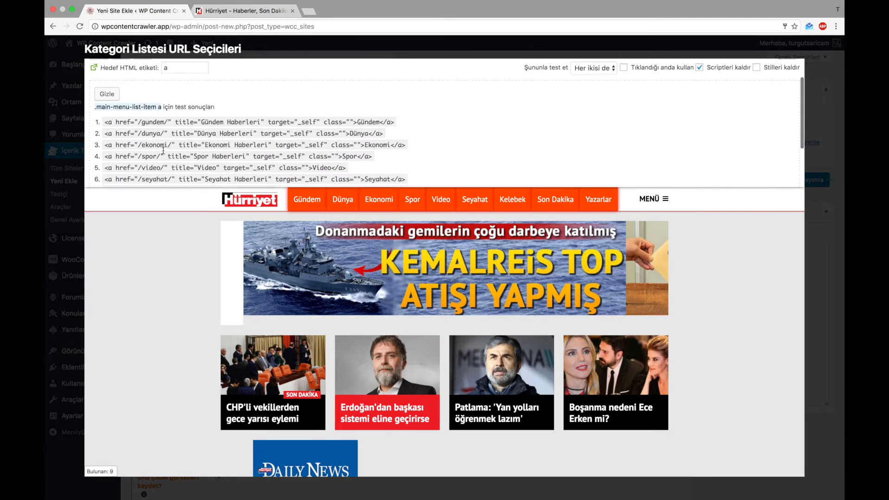
{"action": "scroll", "coordinate": [456, 98], "scroll_direction": "up", "scroll_amount": 1}
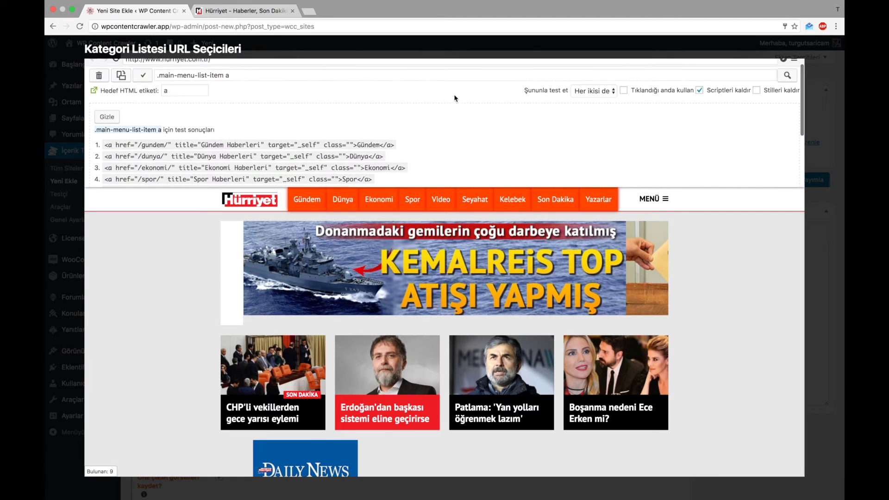
{"action": "scroll", "coordinate": [603, 103], "scroll_direction": "up", "scroll_amount": 1}
- Set the selector test method to JavaScript and hide the test results
{"action": "left_click", "coordinate": [596, 99]}
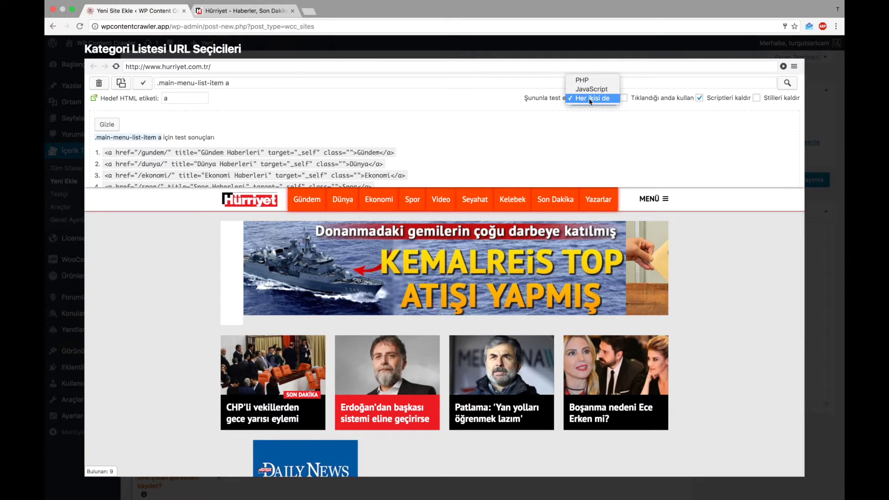
{"action": "left_click", "coordinate": [578, 109]}
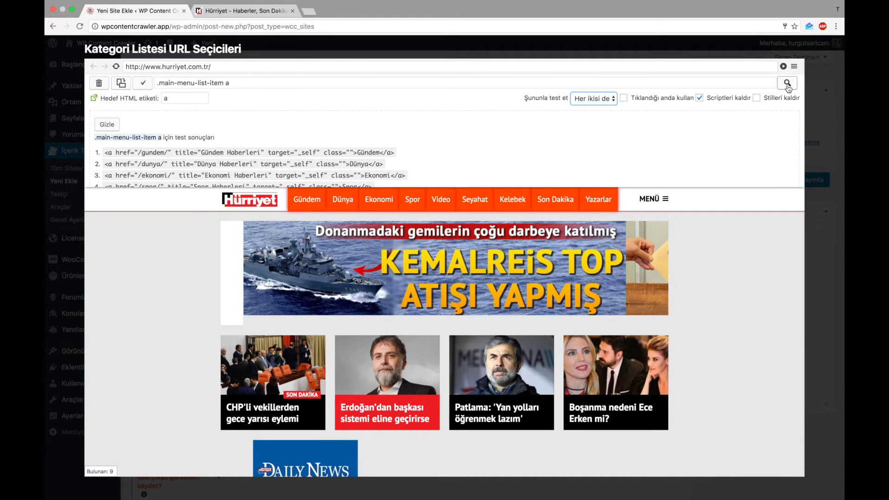
{"action": "left_click", "coordinate": [588, 99]}
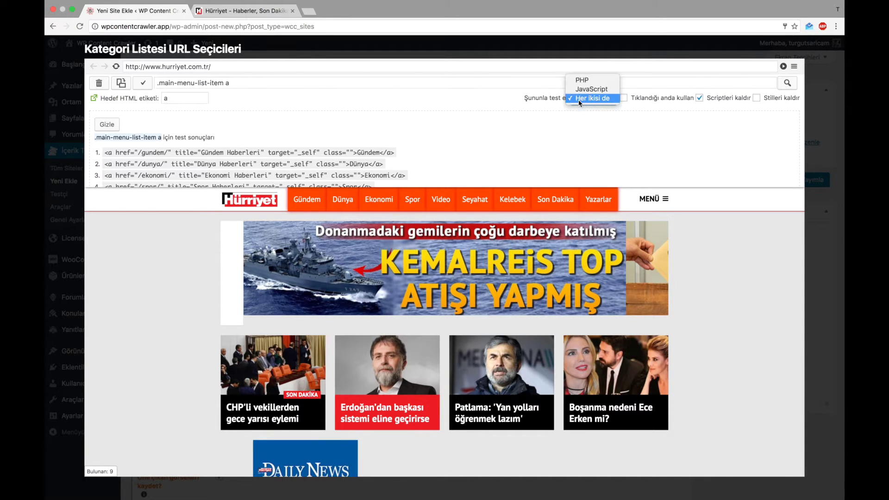
{"action": "left_click", "coordinate": [587, 88]}
{"action": "left_click", "coordinate": [107, 124]}
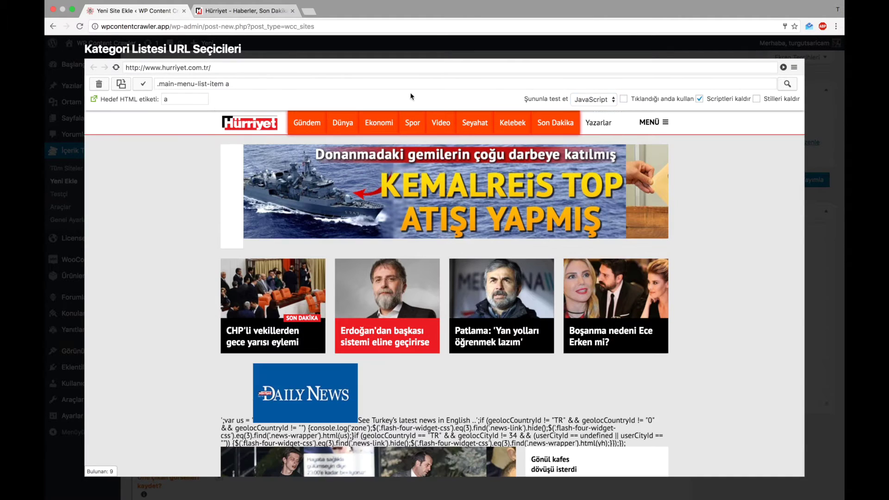
- Test the selector .main-menu-list-item a with JavaScript and with PHP, and hide the test results
{"action": "left_click", "coordinate": [787, 84]}
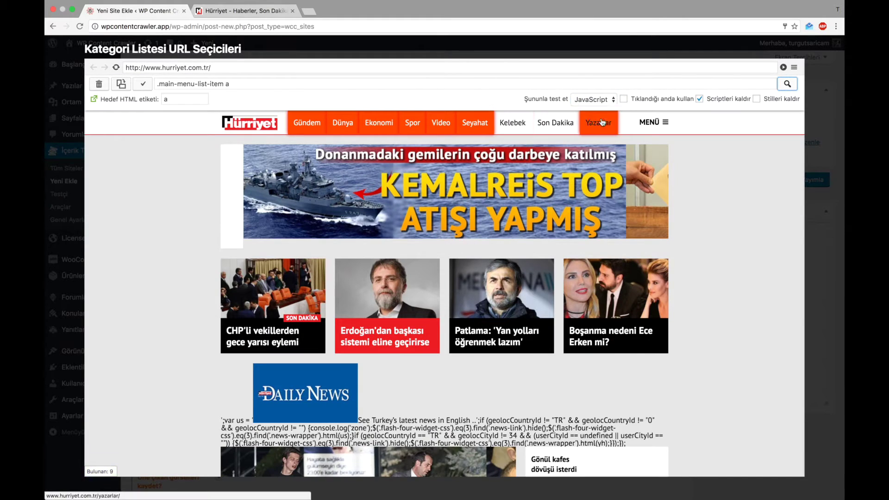
{"action": "left_click", "coordinate": [594, 98]}
{"action": "left_click", "coordinate": [591, 110]}
{"action": "left_click", "coordinate": [788, 84]}
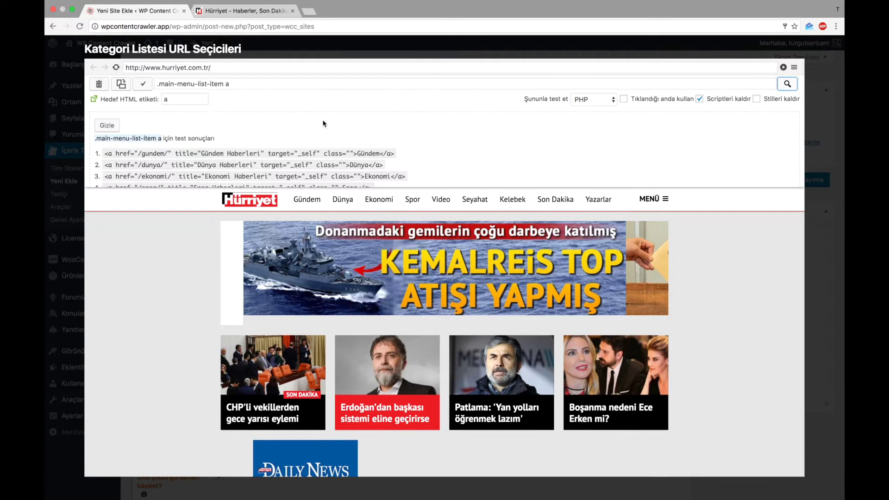
{"action": "left_click", "coordinate": [119, 128]}
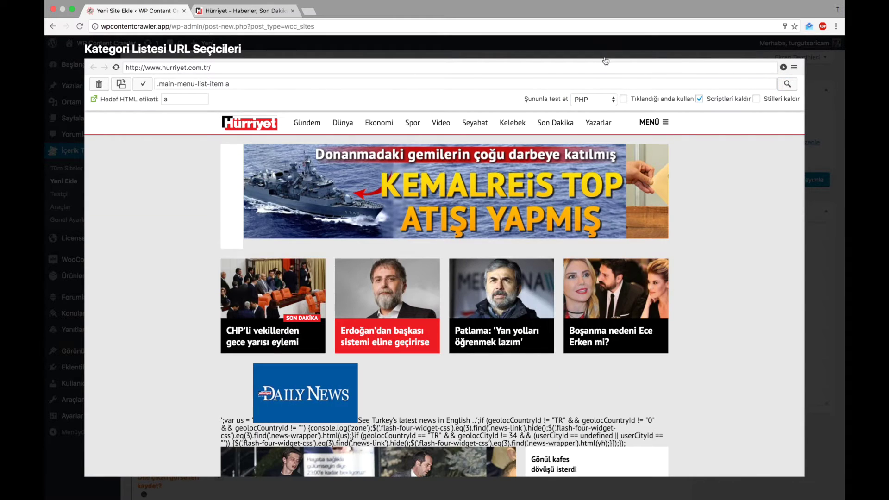
- Test the category link selector with the method Her ikisi de and hide the test results
{"action": "left_click", "coordinate": [595, 98]}
{"action": "left_click", "coordinate": [593, 113]}
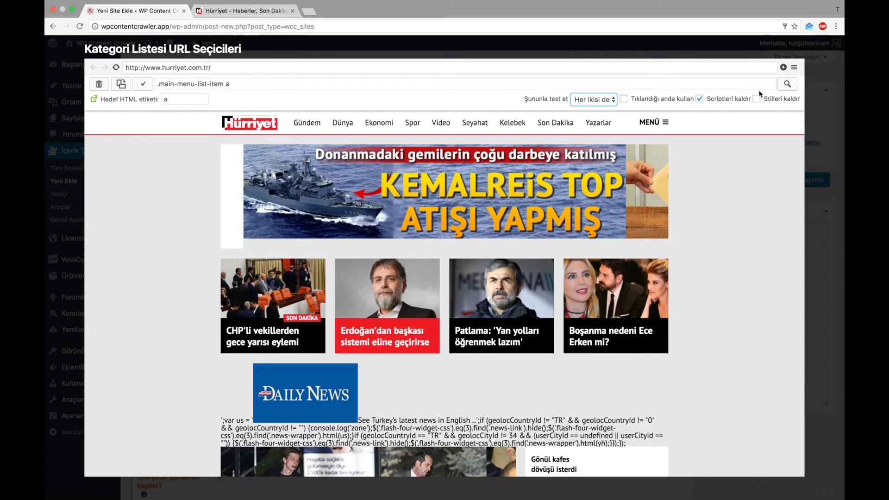
{"action": "left_click", "coordinate": [787, 84]}
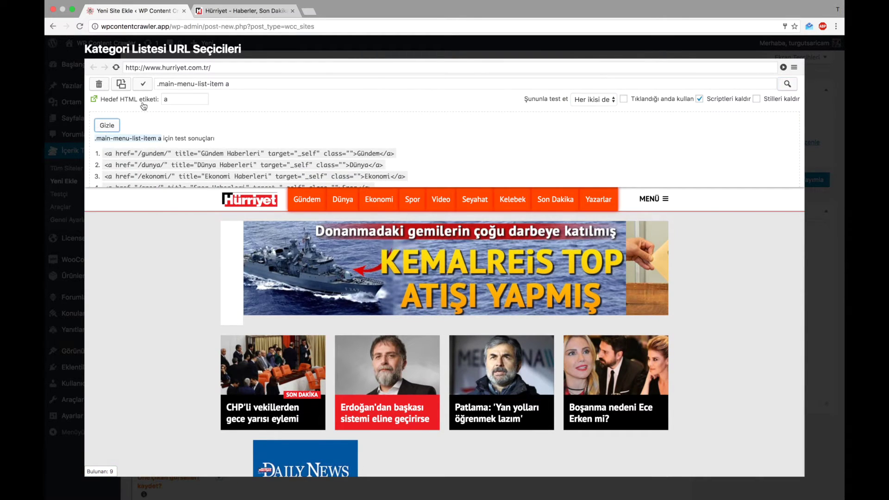
{"action": "left_click", "coordinate": [113, 127]}
- Set the test method to JavaScript and apply .main-menu-list-item a to Kategori Listesi URL Seçicileri
{"action": "left_click", "coordinate": [579, 99]}
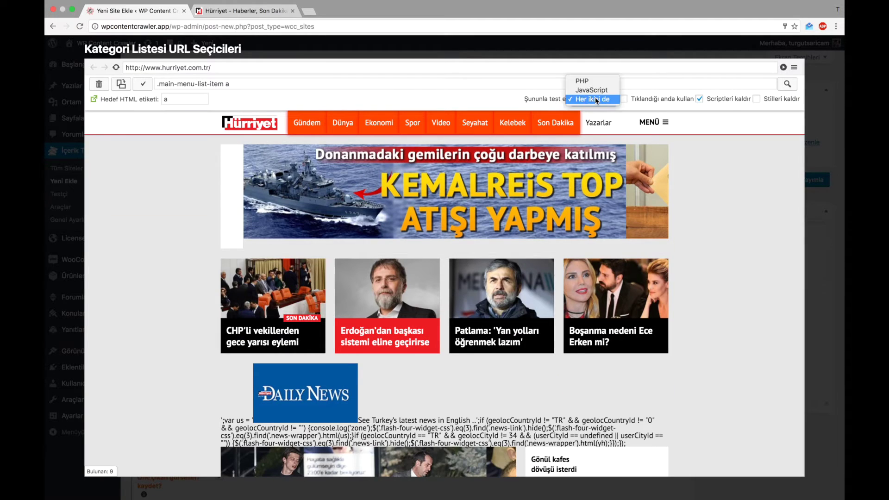
{"action": "left_click", "coordinate": [590, 88]}
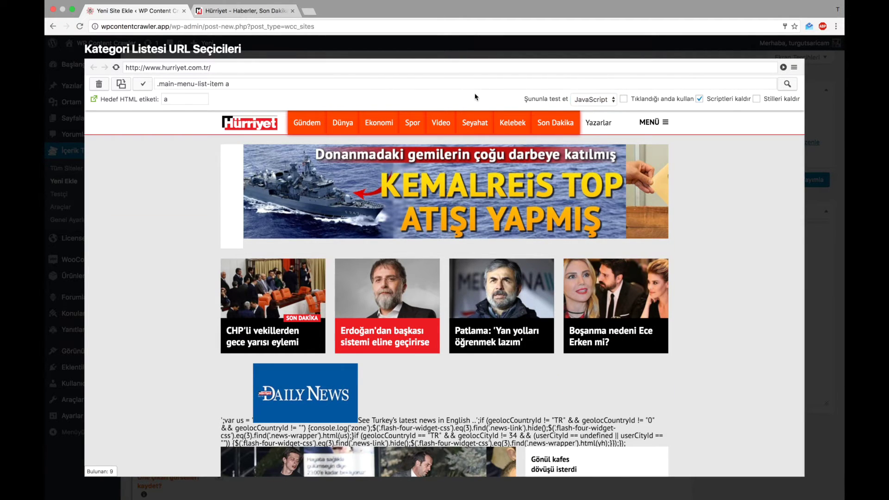
{"action": "left_click", "coordinate": [142, 84]}
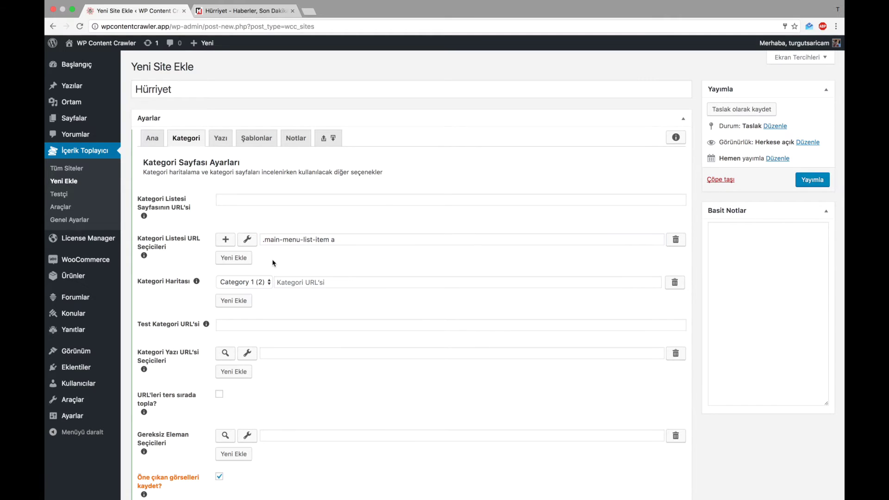
{"action": "left_click", "coordinate": [226, 239]}
{"action": "left_click", "coordinate": [226, 239]}
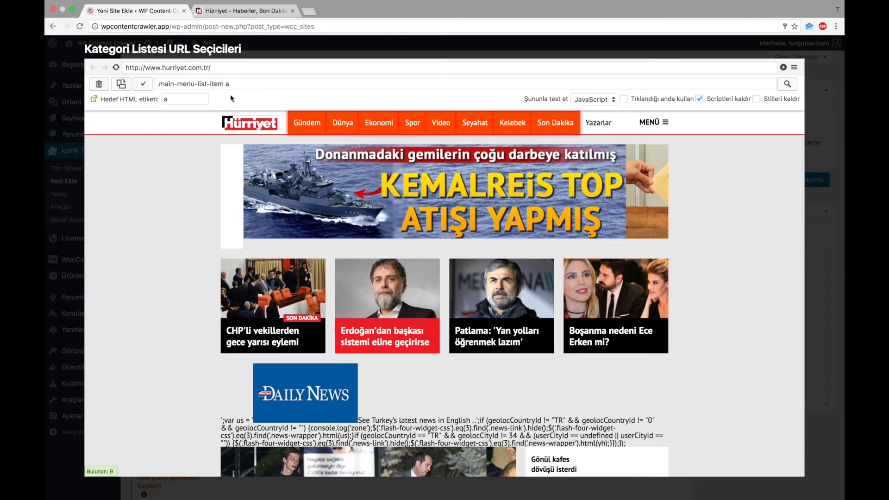
{"action": "left_click", "coordinate": [217, 68]}
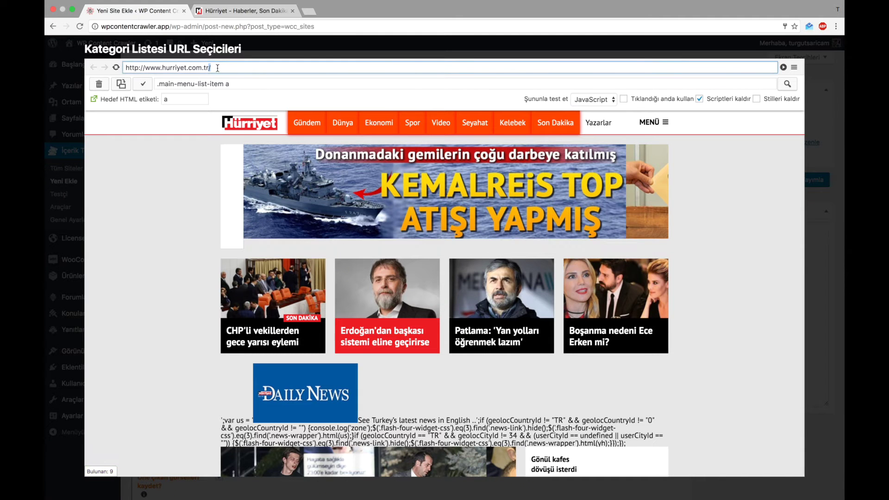
{"action": "left_click", "coordinate": [268, 48]}
{"action": "left_click", "coordinate": [226, 240]}
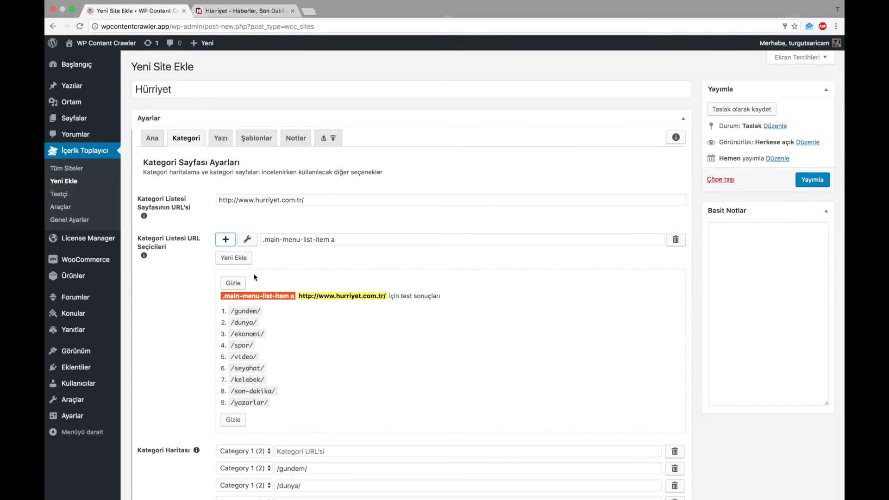
- Check the category URLs added to Kategori Haritası and hide the selector's test results
{"action": "left_click", "coordinate": [243, 285]}
{"action": "scroll", "coordinate": [194, 330], "scroll_direction": "down", "scroll_amount": 5}
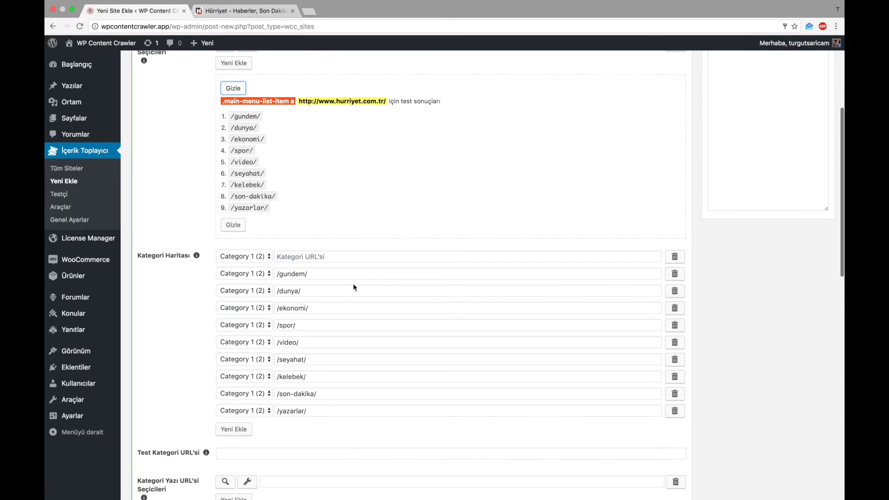
{"action": "scroll", "coordinate": [318, 287], "scroll_direction": "up", "scroll_amount": 2}
{"action": "left_click", "coordinate": [234, 151]}
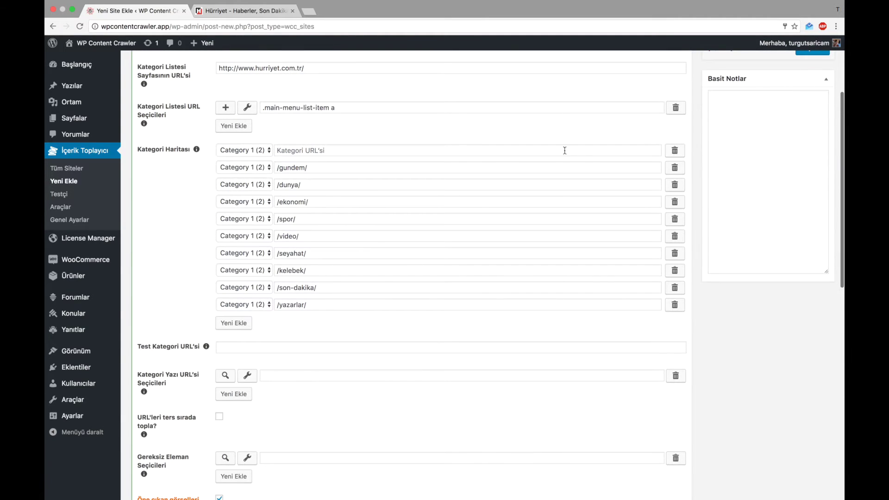
- Delete the empty row and the rows from /spor/ through /yazarlar/ in Kategori Haritası
{"action": "left_click", "coordinate": [675, 151]}
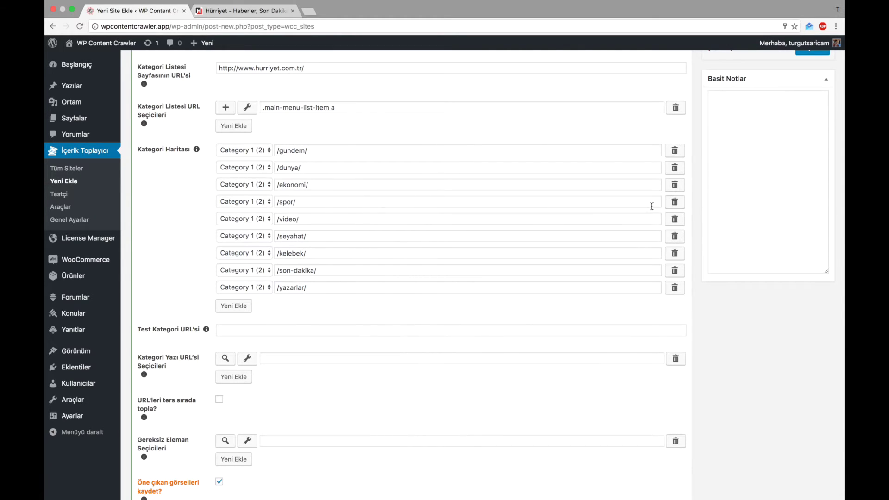
{"action": "left_click", "coordinate": [675, 202]}
{"action": "left_click", "coordinate": [674, 202]}
{"action": "left_click", "coordinate": [675, 202]}
{"action": "left_click", "coordinate": [675, 202]}
{"action": "left_click", "coordinate": [675, 202]}
{"action": "left_click", "coordinate": [675, 202]}
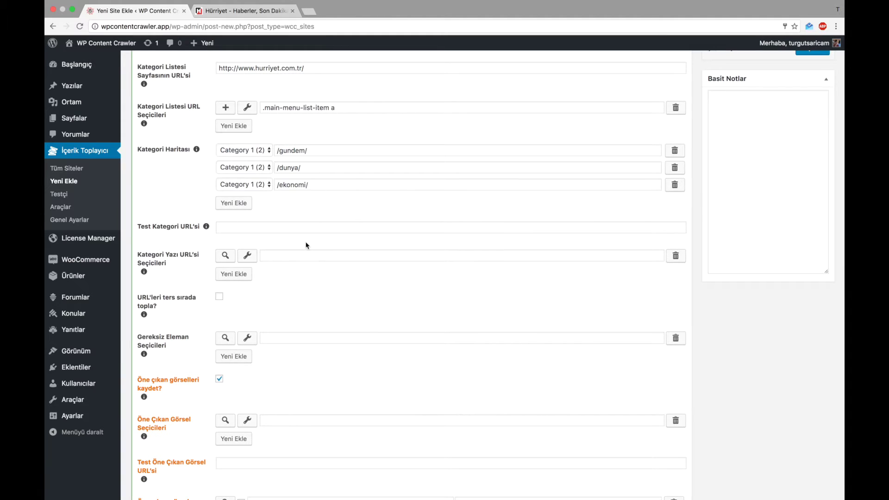
{"action": "scroll", "coordinate": [306, 246], "scroll_direction": "down", "scroll_amount": 1}
{"action": "scroll", "coordinate": [307, 183], "scroll_direction": "up", "scroll_amount": 3}
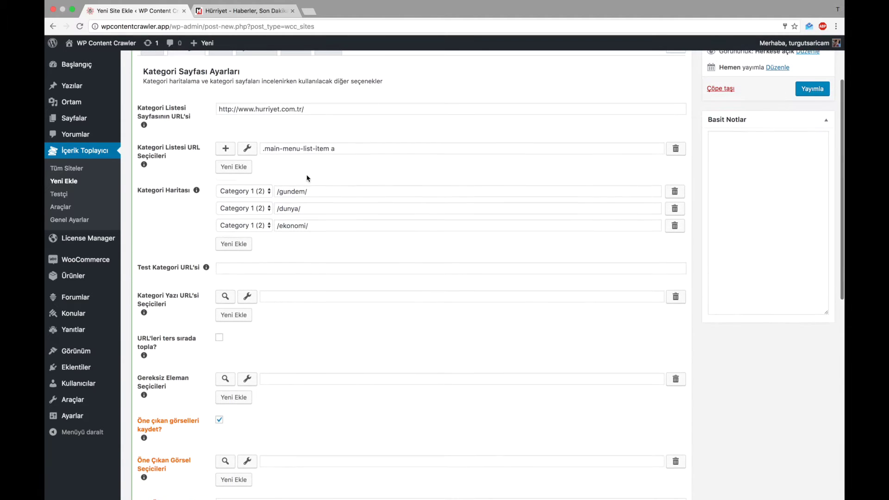
{"action": "left_click", "coordinate": [303, 112]}
{"action": "key", "text": "super+a"}
{"action": "left_click", "coordinate": [276, 272]}
{"action": "type", "text": "http://www.hurriyet.com.tr/"}
{"action": "left_click", "coordinate": [312, 229]}
{"action": "key", "text": "super+a"}
{"action": "key", "text": "super+c"}
{"action": "left_click", "coordinate": [315, 272]}
{"action": "key", "text": "super+v"}
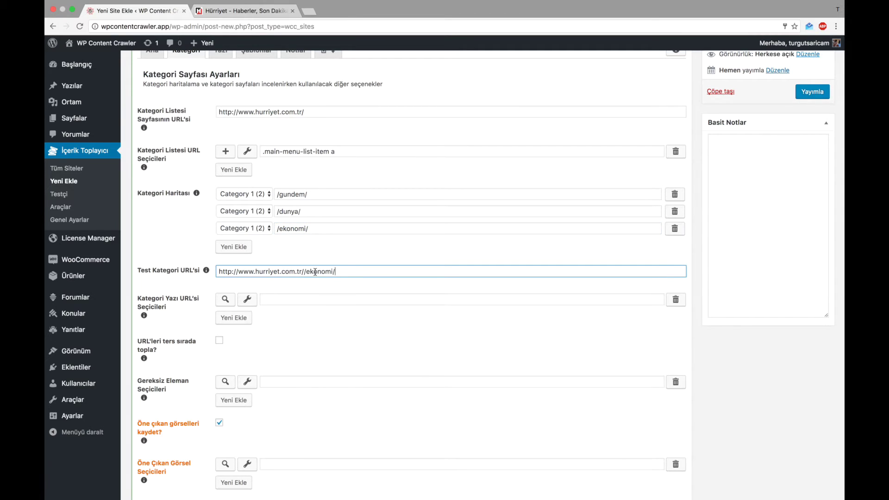
{"action": "left_click", "coordinate": [302, 272]}
{"action": "key", "text": "BackSpace"}
{"action": "scroll", "coordinate": [357, 284], "scroll_direction": "down", "scroll_amount": 1}
{"action": "left_click", "coordinate": [340, 267]}
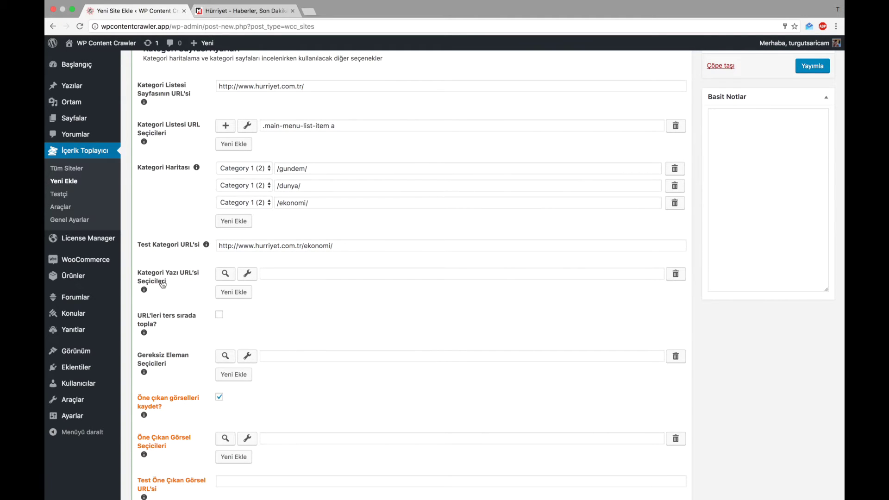
- Open the visual selector tool for Kategori Yazı URL'si Seçicileri
{"action": "left_click", "coordinate": [246, 275]}
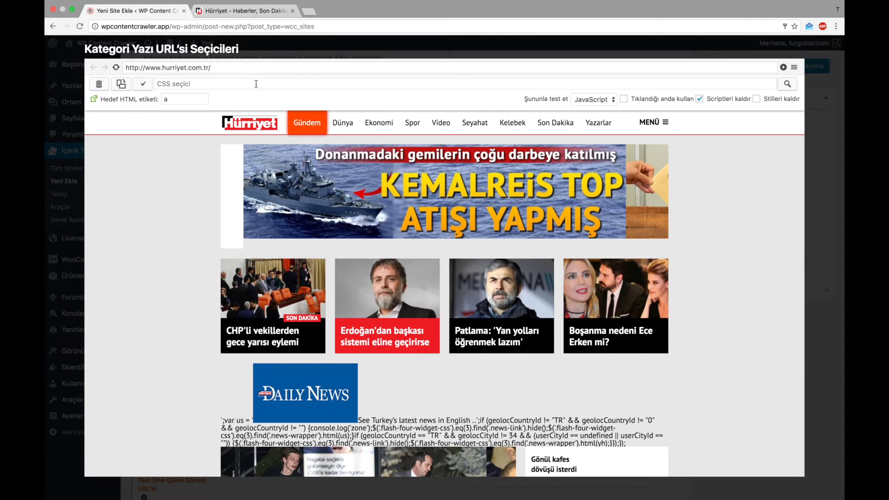
{"action": "left_click", "coordinate": [241, 66]}
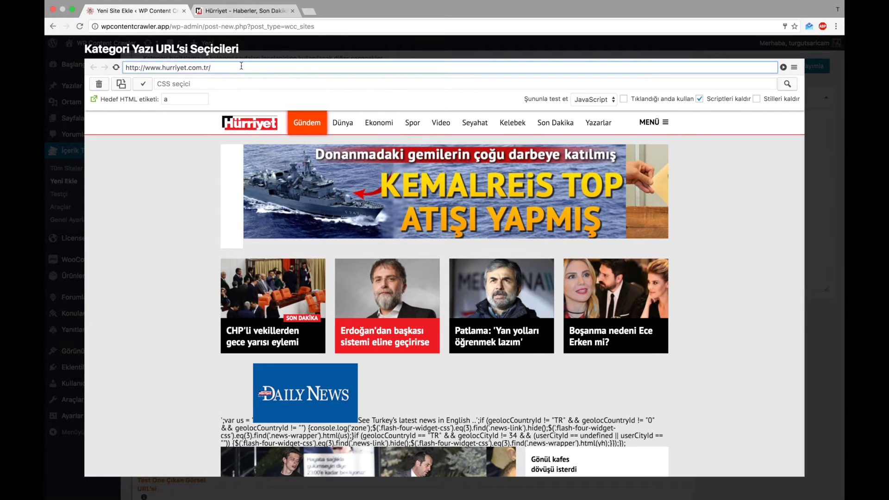
{"action": "key", "text": "super+a"}
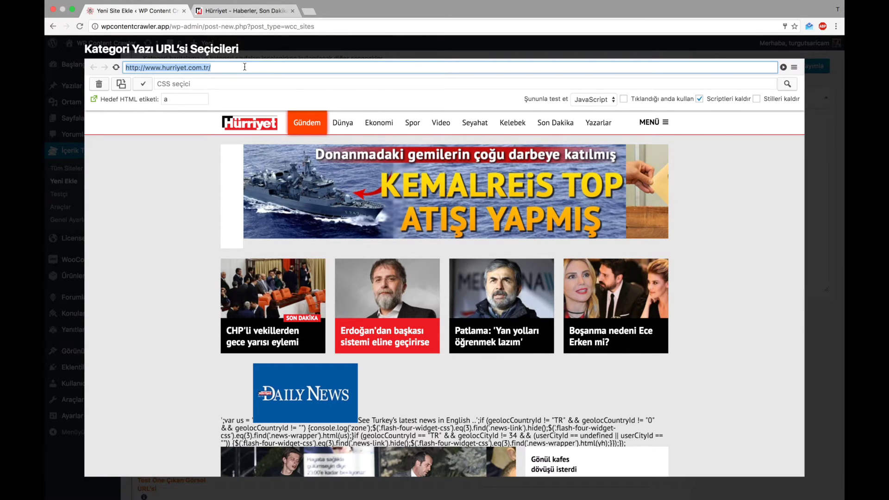
{"action": "key", "text": "super+v"}
{"action": "key", "text": "super+a"}
{"action": "key", "text": "BackSpace"}
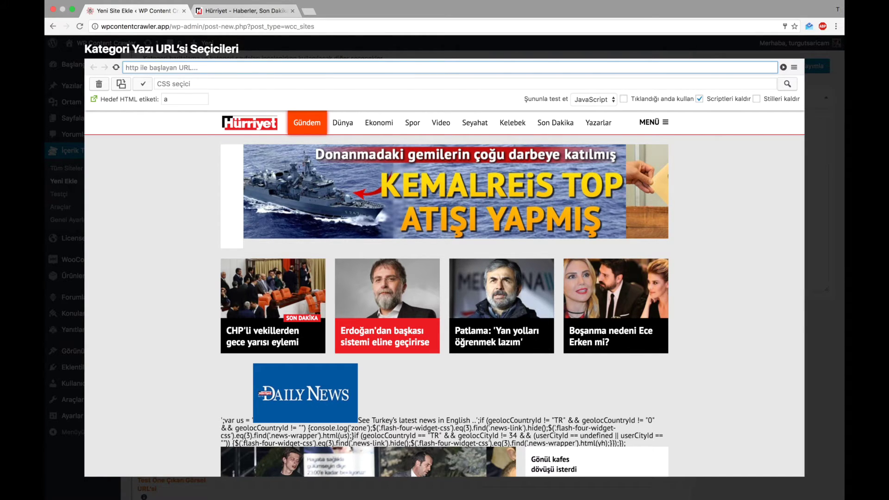
{"action": "key", "text": "super+z"}
{"action": "key", "text": "super+z"}
{"action": "left_click", "coordinate": [243, 68]}
{"action": "type", "text": "ekonomi/"}
{"action": "left_click", "coordinate": [211, 68]}
{"action": "key", "text": "BackSpace"}
{"action": "key", "text": "super+a"}
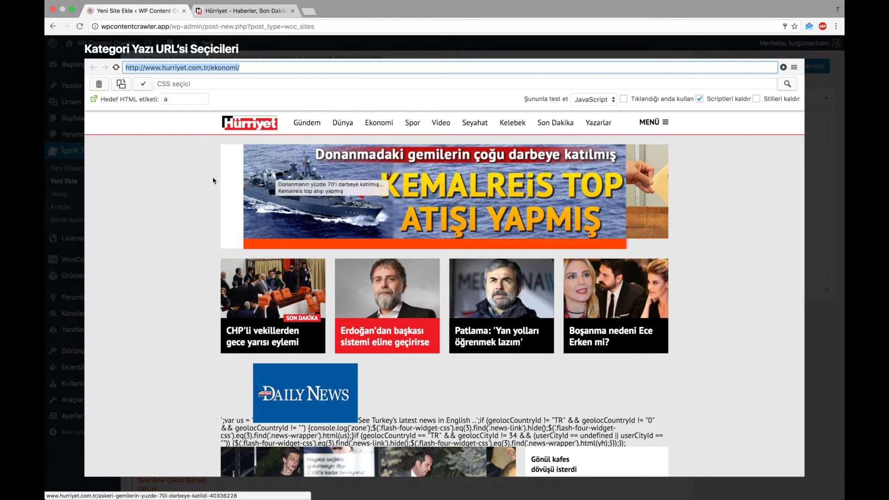
- Turn off element picking and follow the Ekonomi menu link to load the category page
{"action": "left_click", "coordinate": [94, 101]}
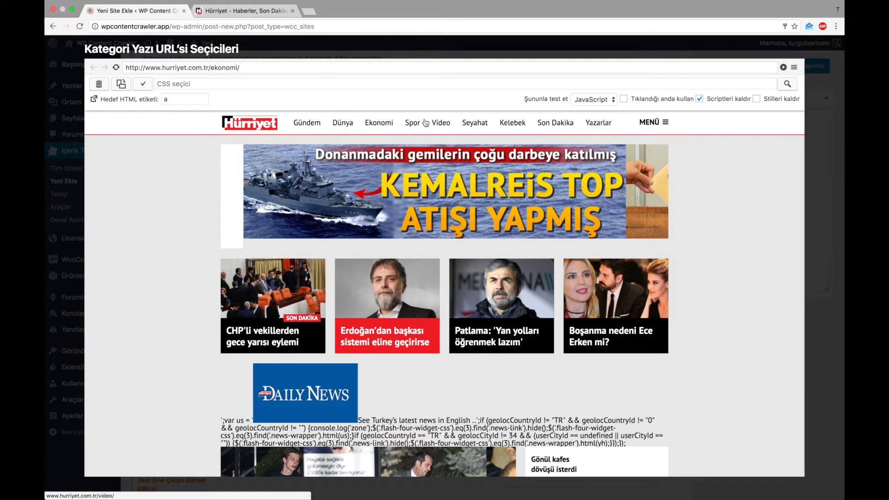
{"action": "left_click", "coordinate": [380, 129]}
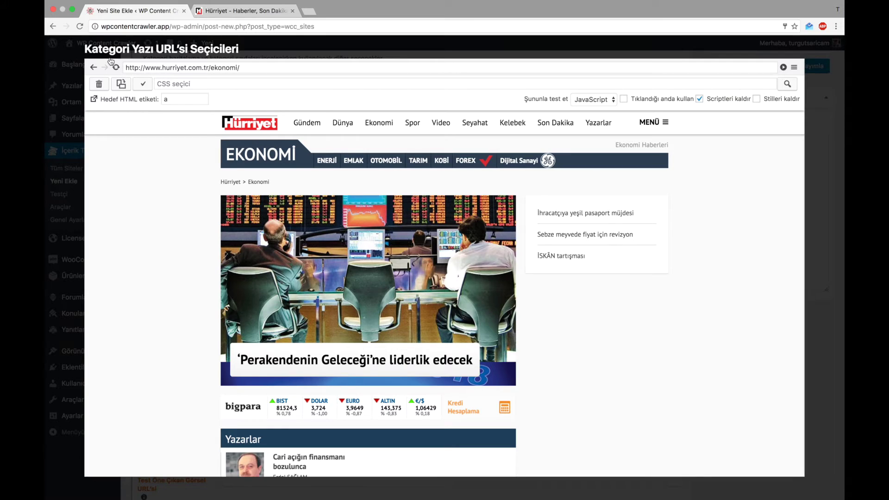
- Examine the Ekonomi page for its post links, covering the headline slider, news boxes, side list and Diğer Haberler
{"action": "scroll", "coordinate": [158, 240], "scroll_direction": "down", "scroll_amount": 4}
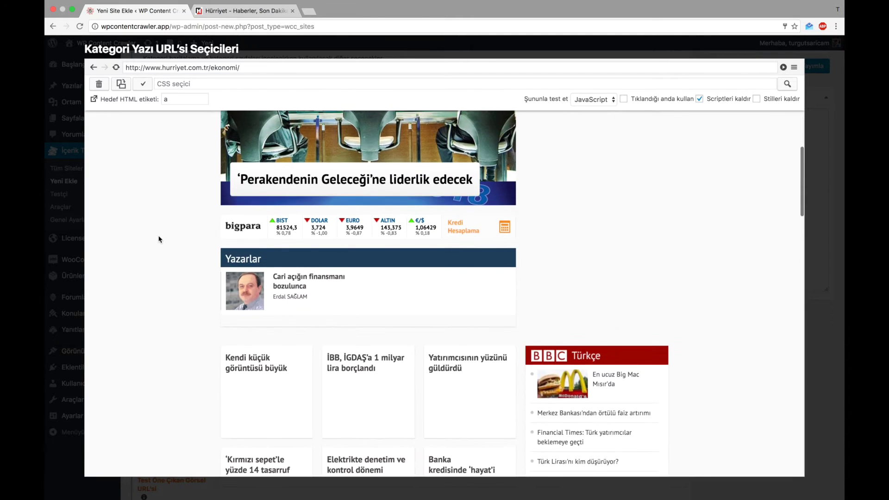
{"action": "scroll", "coordinate": [158, 239], "scroll_direction": "down", "scroll_amount": 2}
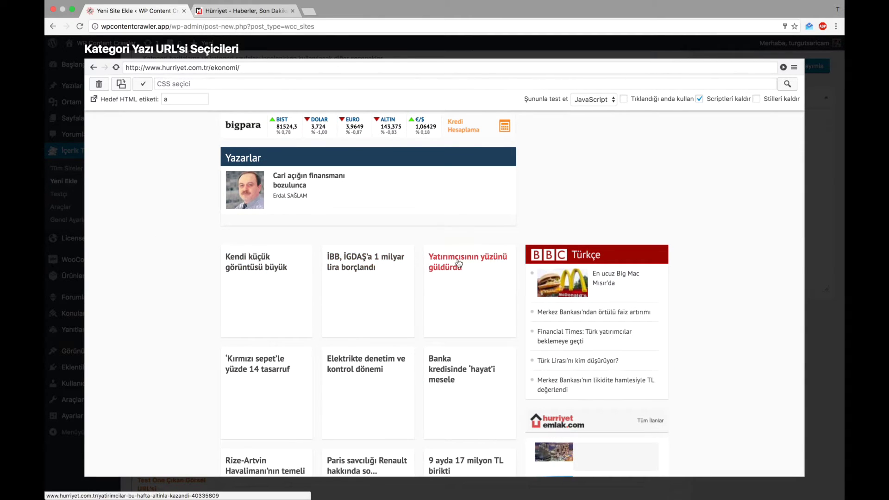
{"action": "scroll", "coordinate": [227, 330], "scroll_direction": "down", "scroll_amount": 1}
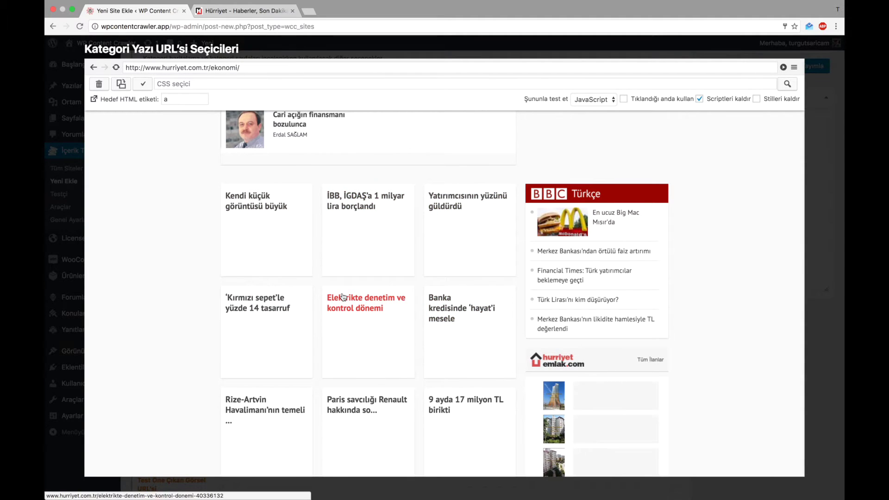
{"action": "scroll", "coordinate": [254, 304], "scroll_direction": "down", "scroll_amount": 2}
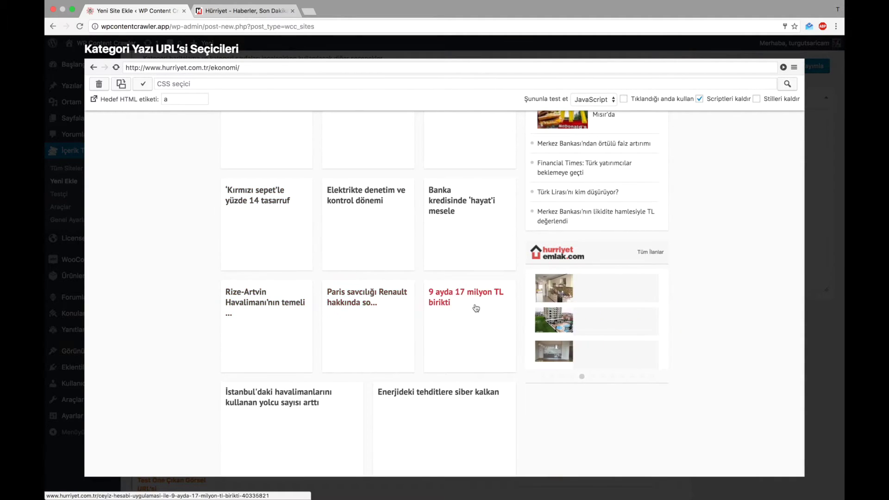
{"action": "scroll", "coordinate": [343, 403], "scroll_direction": "up", "scroll_amount": 10}
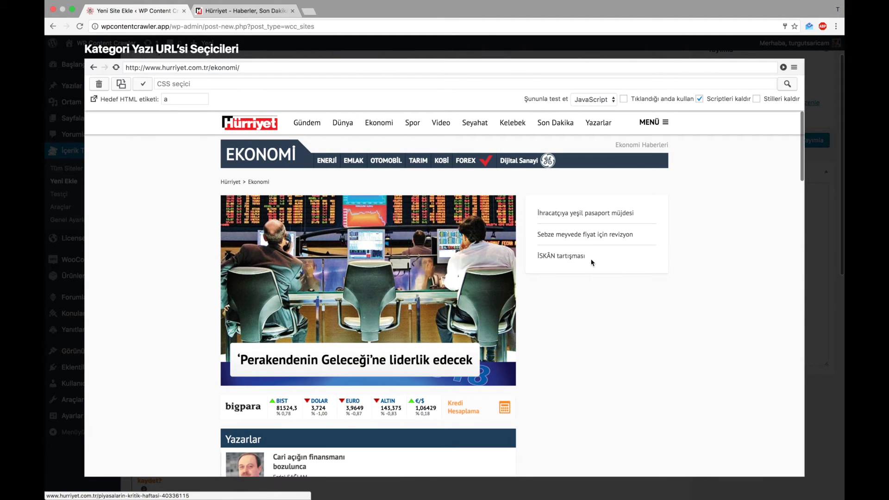
{"action": "scroll", "coordinate": [552, 262], "scroll_direction": "down", "scroll_amount": 10}
{"action": "scroll", "coordinate": [551, 259], "scroll_direction": "up", "scroll_amount": 8}
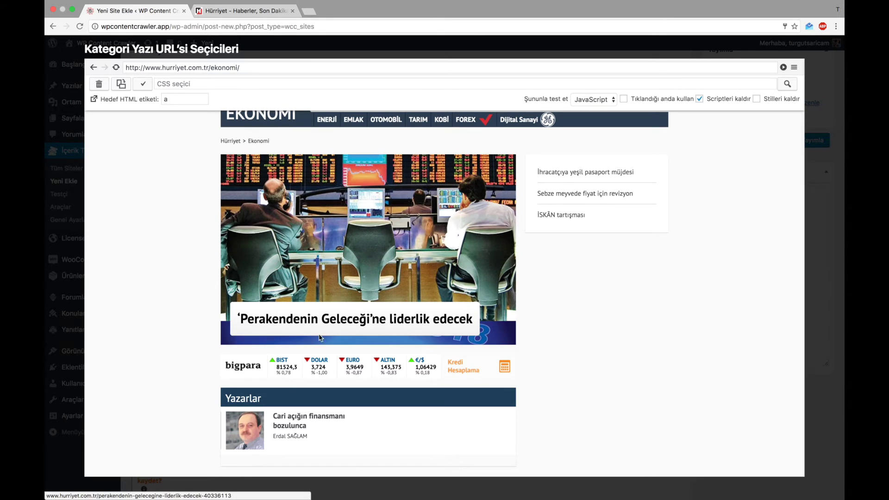
{"action": "scroll", "coordinate": [395, 321], "scroll_direction": "down", "scroll_amount": 10}
{"action": "scroll", "coordinate": [396, 323], "scroll_direction": "down", "scroll_amount": 5}
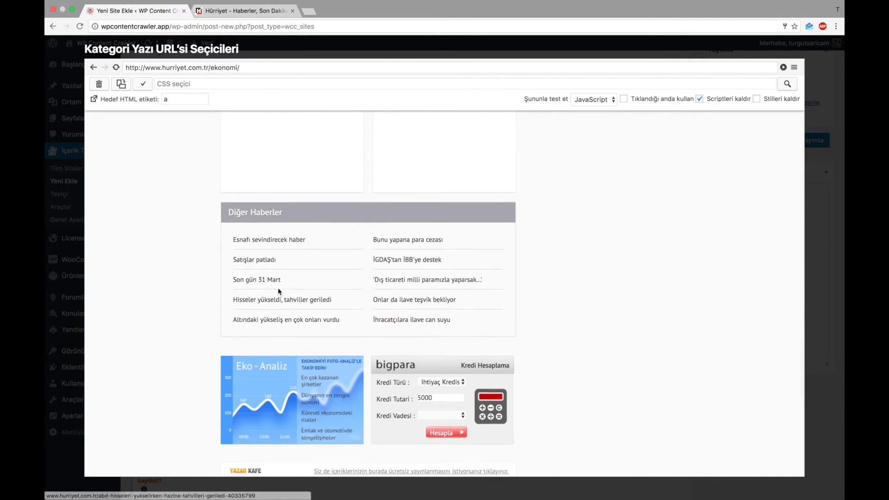
{"action": "scroll", "coordinate": [278, 289], "scroll_direction": "up", "scroll_amount": 15}
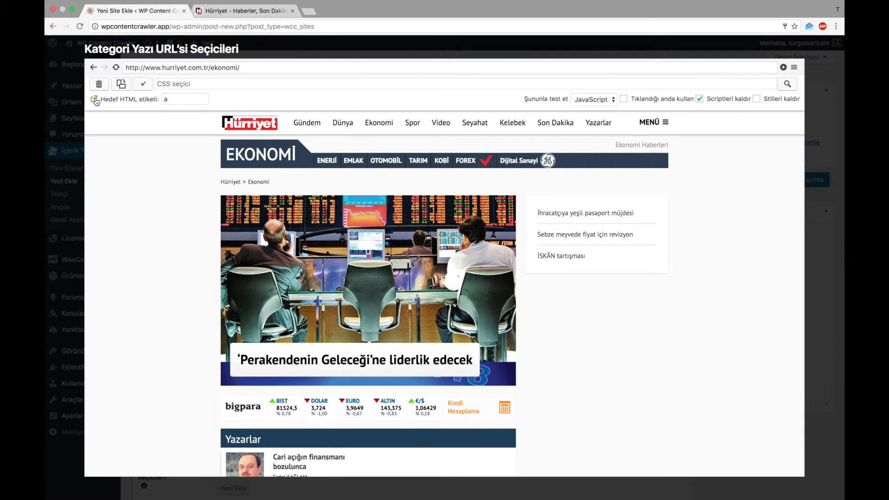
- With element picking turned on, pick the slider headline link 'Perakendenin Geleceği'ne liderlik edecek' and list its alternative selectors
{"action": "scroll", "coordinate": [240, 300], "scroll_direction": "down", "scroll_amount": 1}
{"action": "left_click", "coordinate": [314, 321]}
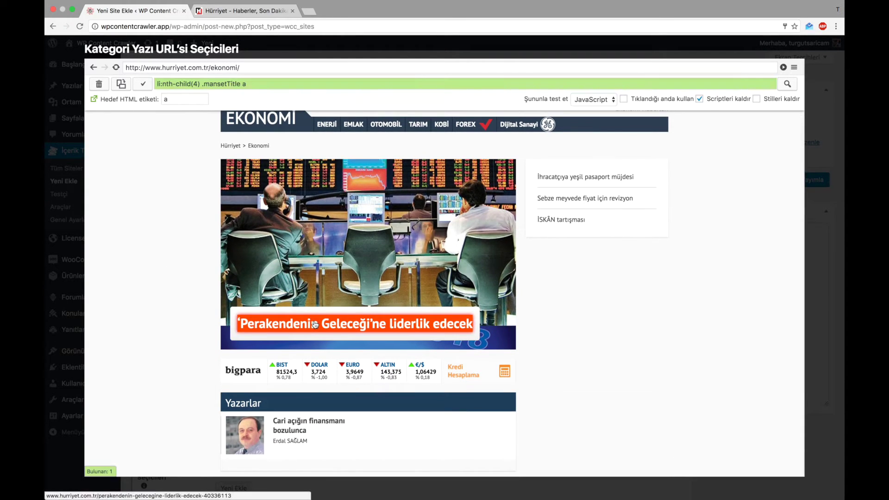
{"action": "left_click", "coordinate": [335, 99]}
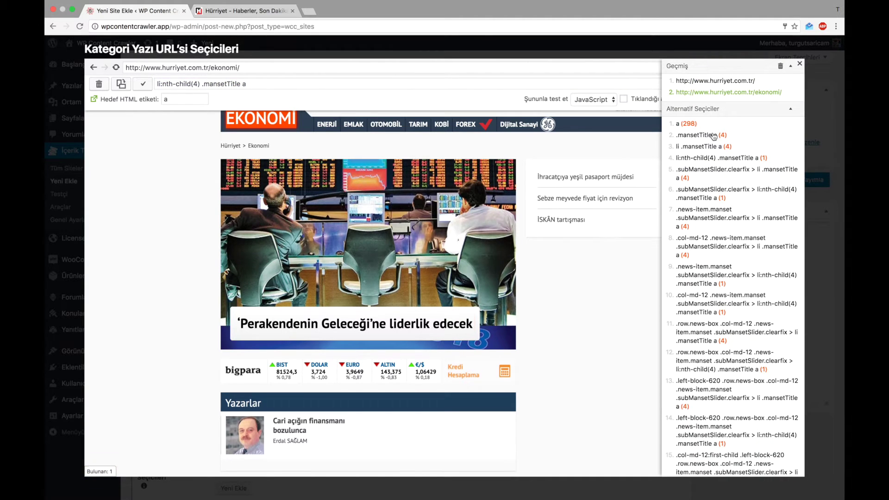
- Replace the headline slider's selector with the alternative .mansetTitle a, which targets all the slider links
{"action": "mouse_move", "coordinate": [707, 138]}
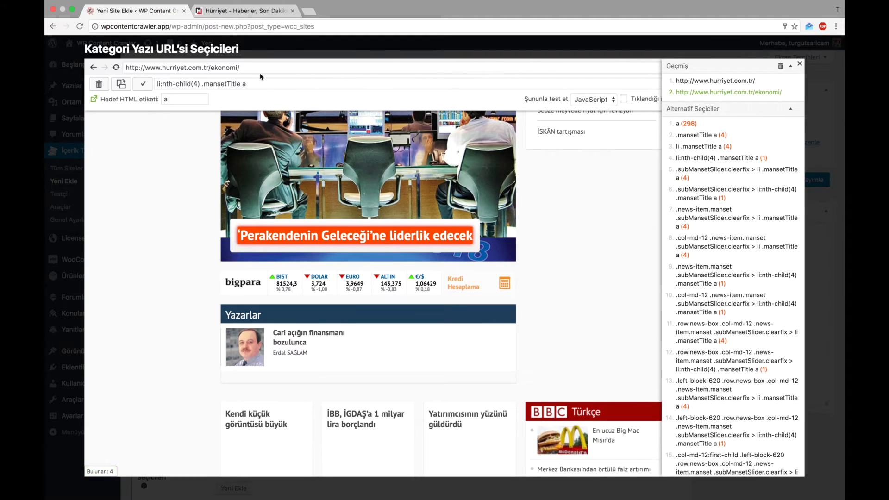
{"action": "mouse_move", "coordinate": [164, 83]}
{"action": "left_mouse_down"}
{"action": "mouse_move", "coordinate": [199, 83]}
{"action": "mouse_move", "coordinate": [156, 83]}
{"action": "left_mouse_up"}
{"action": "left_click", "coordinate": [200, 83]}
{"action": "left_click", "coordinate": [200, 84]}
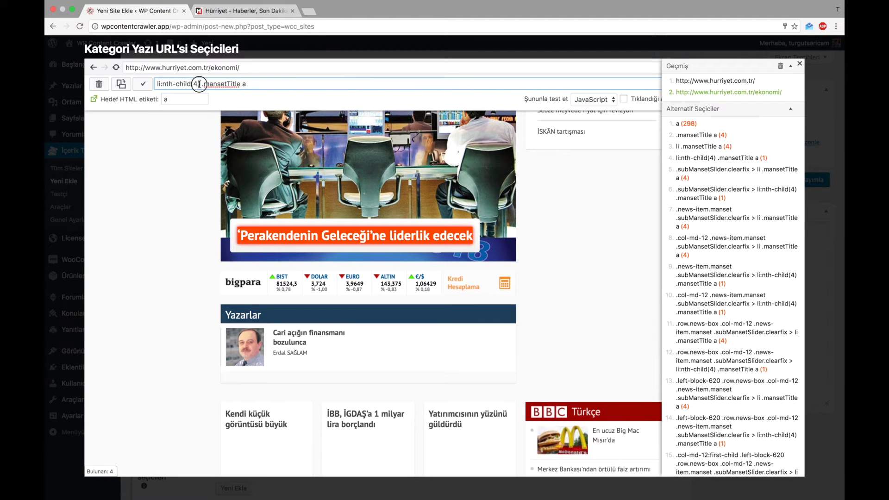
{"action": "left_click", "coordinate": [712, 136]}
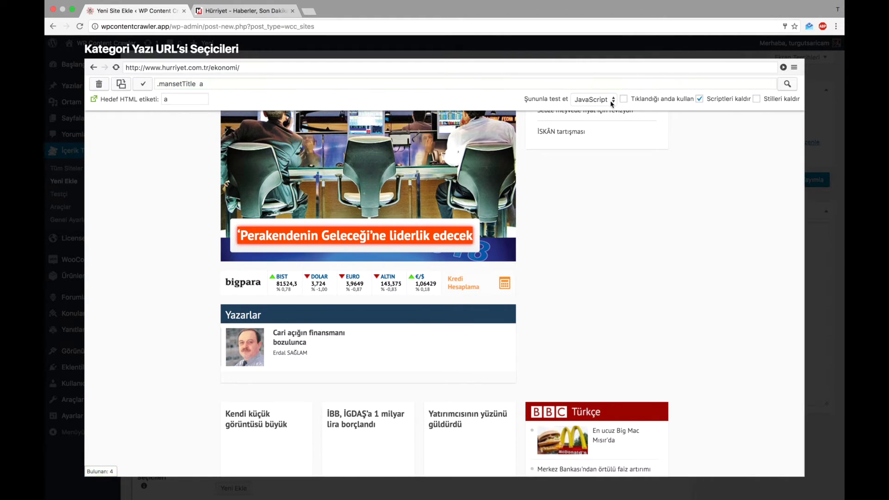
- Test the .mansetTitle a selector with PHP, hide the results and apply it to the first category post URL selector
{"action": "left_click", "coordinate": [595, 99]}
{"action": "left_click", "coordinate": [602, 88]}
{"action": "left_click", "coordinate": [787, 84]}
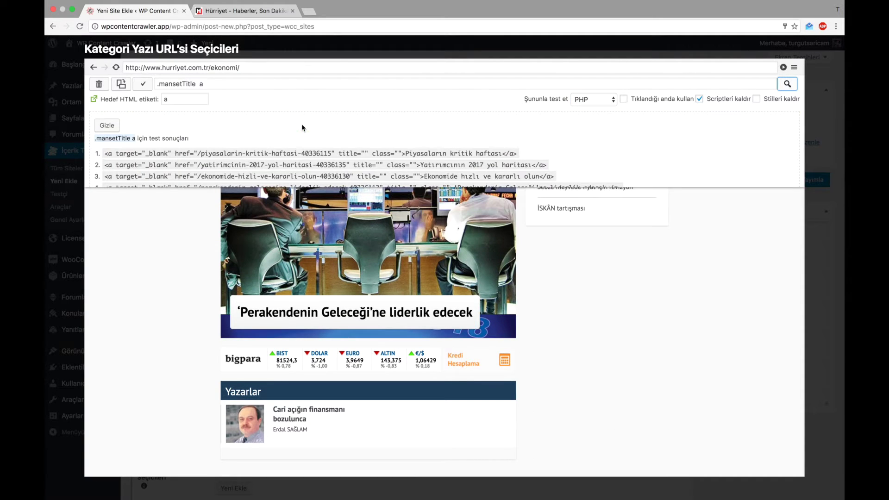
{"action": "scroll", "coordinate": [270, 157], "scroll_direction": "down", "scroll_amount": 2}
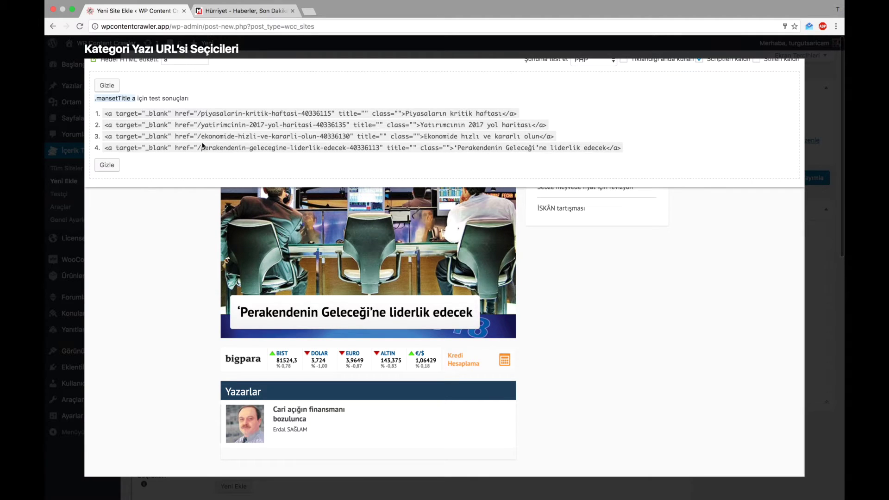
{"action": "scroll", "coordinate": [226, 118], "scroll_direction": "up", "scroll_amount": 2}
{"action": "left_click", "coordinate": [111, 124]}
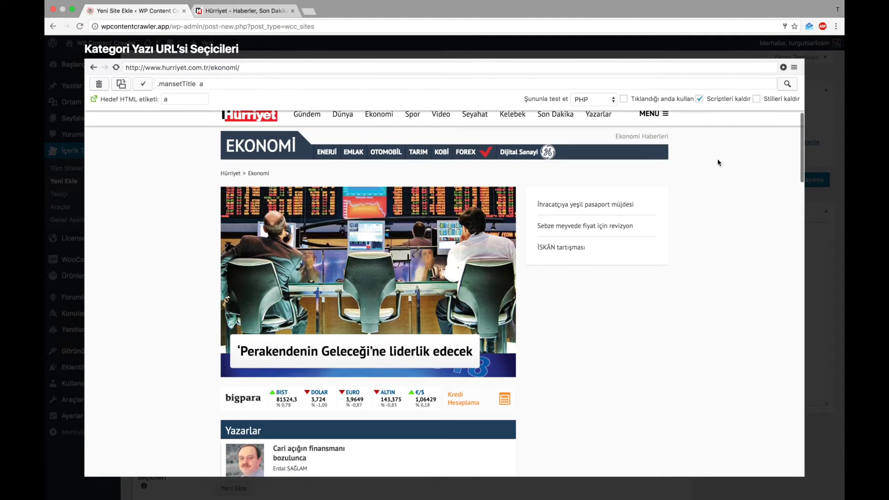
{"action": "left_click", "coordinate": [143, 84]}
- Add a second category post URL selector, pick the side link 'İhracatçıya yeşil pasaport müjdesi' and choose .news-item-horizontal.clearfix a
{"action": "scroll", "coordinate": [273, 301], "scroll_direction": "down", "scroll_amount": 2}
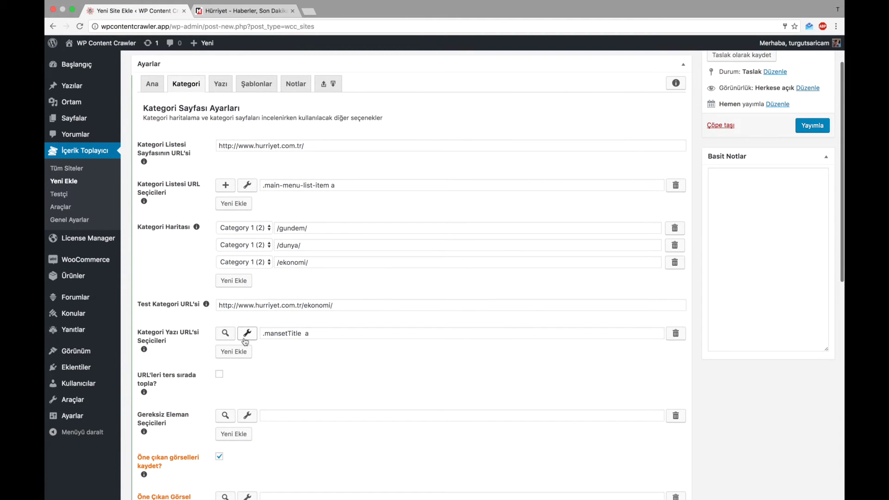
{"action": "left_click", "coordinate": [240, 350]}
{"action": "left_click", "coordinate": [249, 354]}
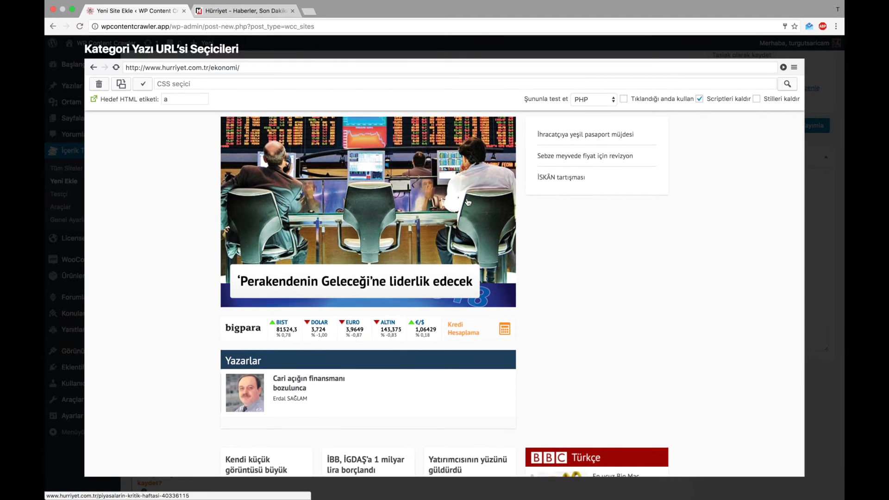
{"action": "left_click", "coordinate": [566, 139]}
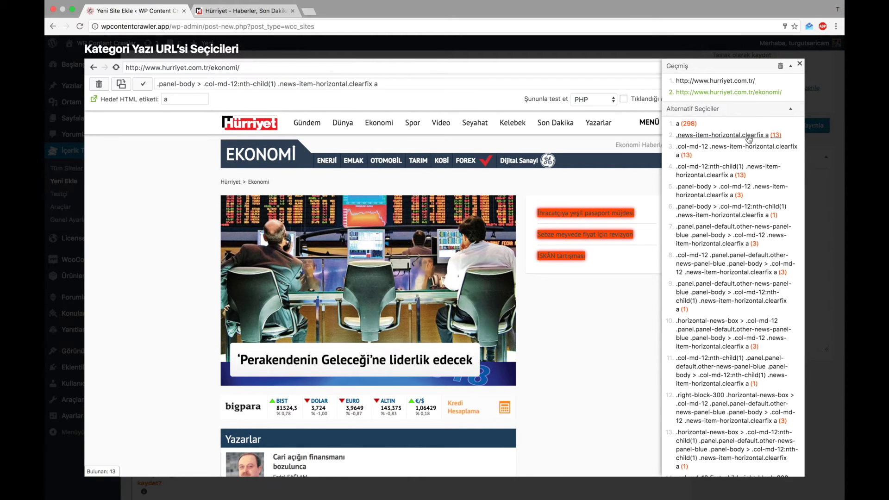
{"action": "left_click", "coordinate": [748, 136]}
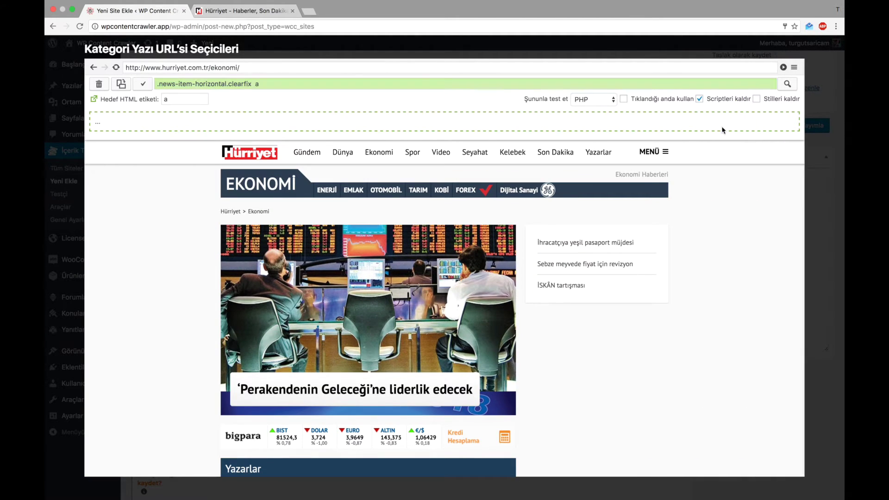
- Review the PHP test results for the .news-item-horizontal.clearfix a selector and hide them
{"action": "scroll", "coordinate": [206, 164], "scroll_direction": "down", "scroll_amount": 10}
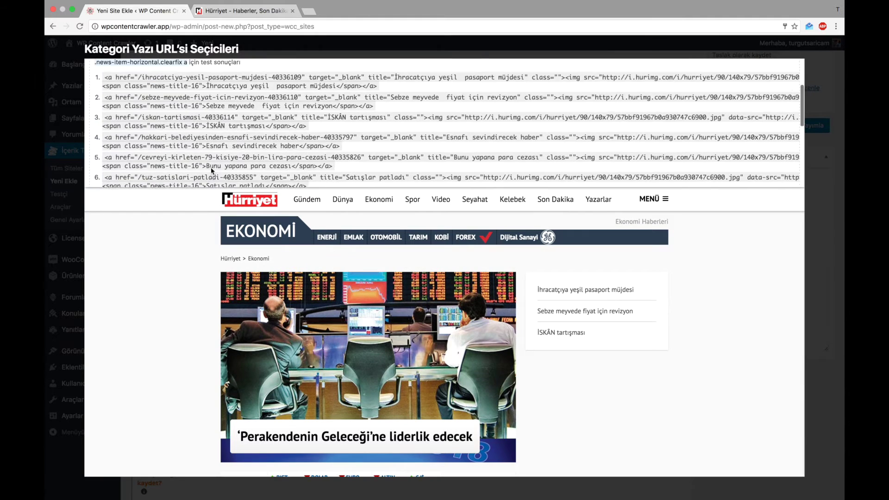
{"action": "scroll", "coordinate": [211, 168], "scroll_direction": "up", "scroll_amount": 10}
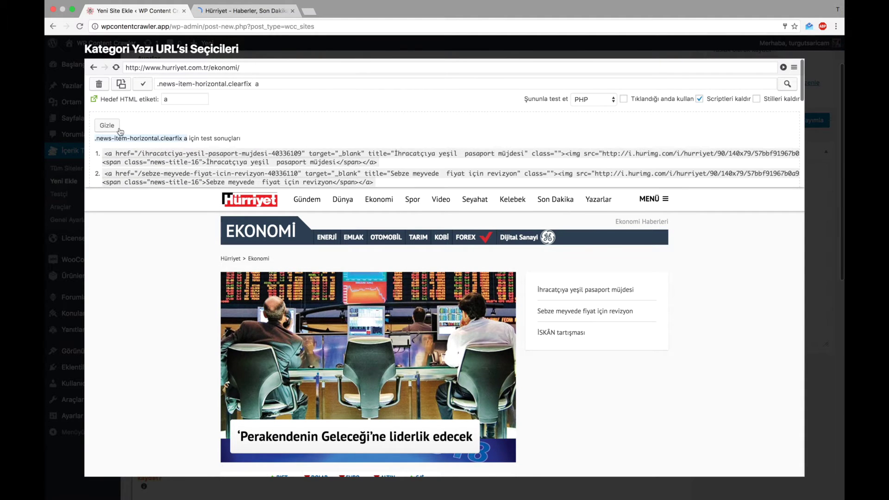
{"action": "left_click", "coordinate": [103, 122]}
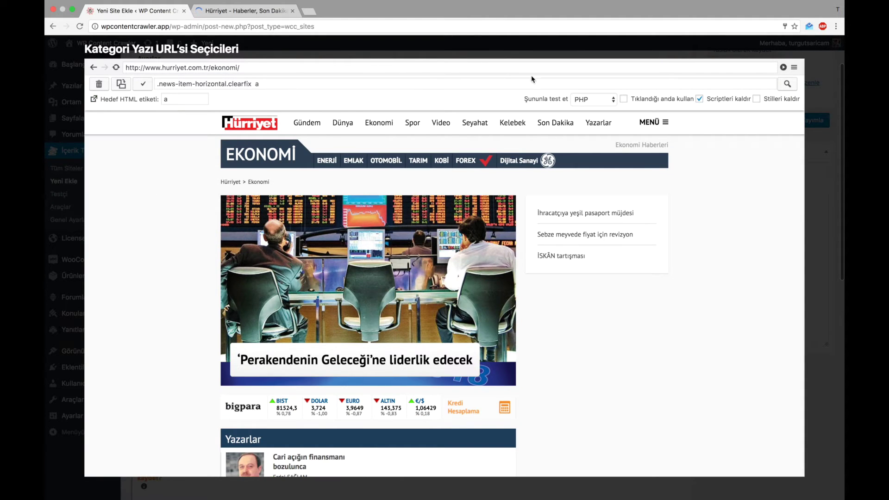
- Test .news-item-horizontal.clearfix a with JavaScript, check the highlighted links on the page and apply it as the second selector
{"action": "left_click", "coordinate": [593, 99]}
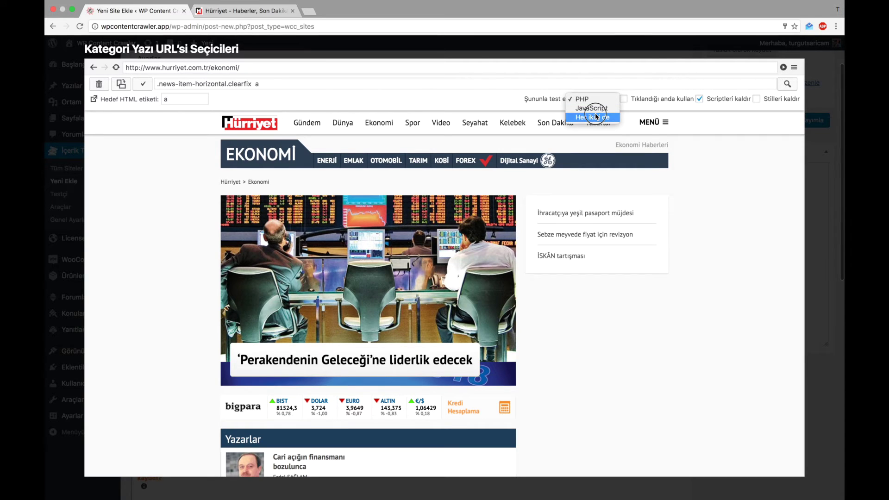
{"action": "left_click", "coordinate": [592, 110]}
{"action": "left_click", "coordinate": [786, 83]}
{"action": "scroll", "coordinate": [658, 275], "scroll_direction": "down", "scroll_amount": 15}
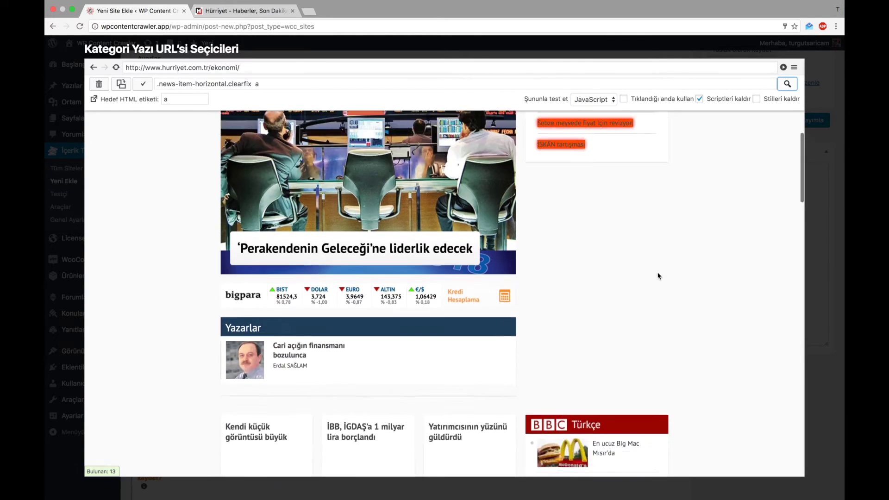
{"action": "scroll", "coordinate": [658, 275], "scroll_direction": "down", "scroll_amount": 3}
{"action": "scroll", "coordinate": [658, 276], "scroll_direction": "up", "scroll_amount": 6}
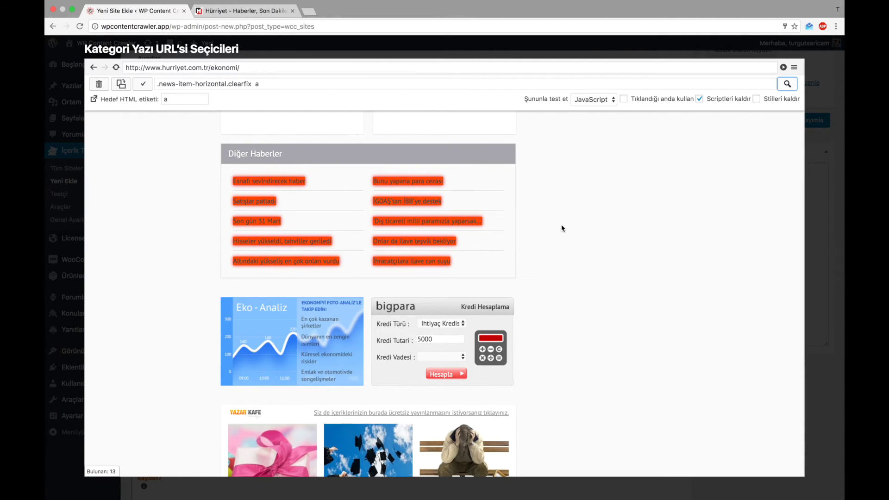
{"action": "scroll", "coordinate": [561, 225], "scroll_direction": "up", "scroll_amount": 10}
{"action": "left_click", "coordinate": [144, 85]}
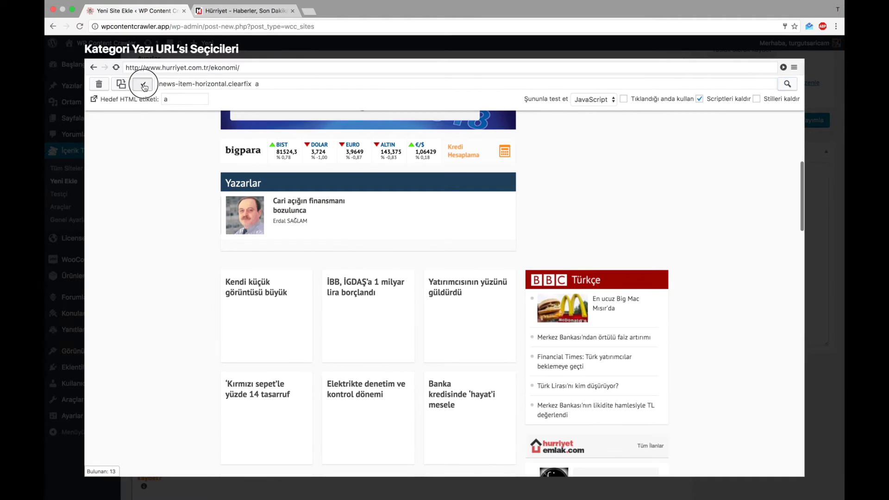
- In a third category post URL selector, pick the 'Kendi küçük görüntüsü büyük' link, choose h3 a.s32 and apply it
{"action": "left_click", "coordinate": [250, 363]}
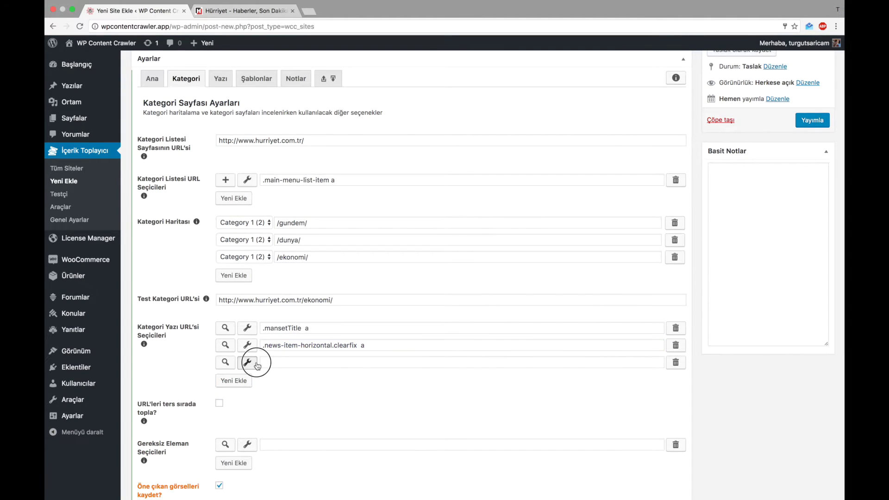
{"action": "left_click", "coordinate": [256, 363]}
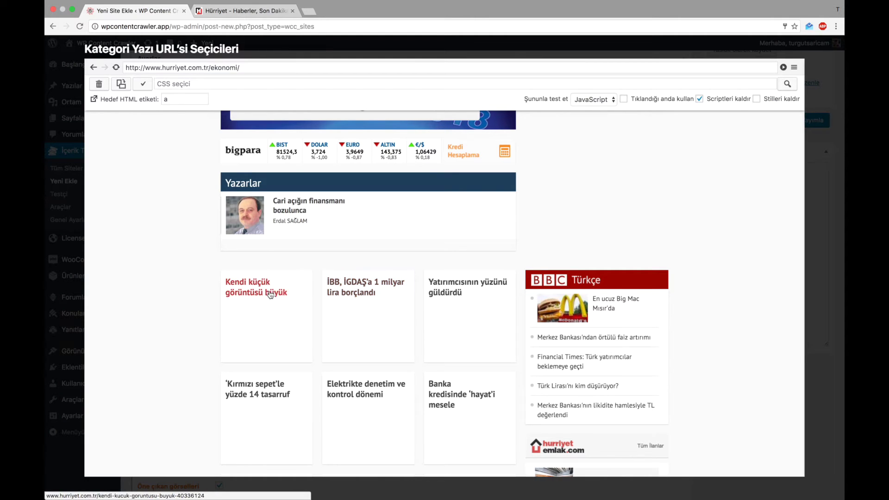
{"action": "left_click", "coordinate": [255, 286]}
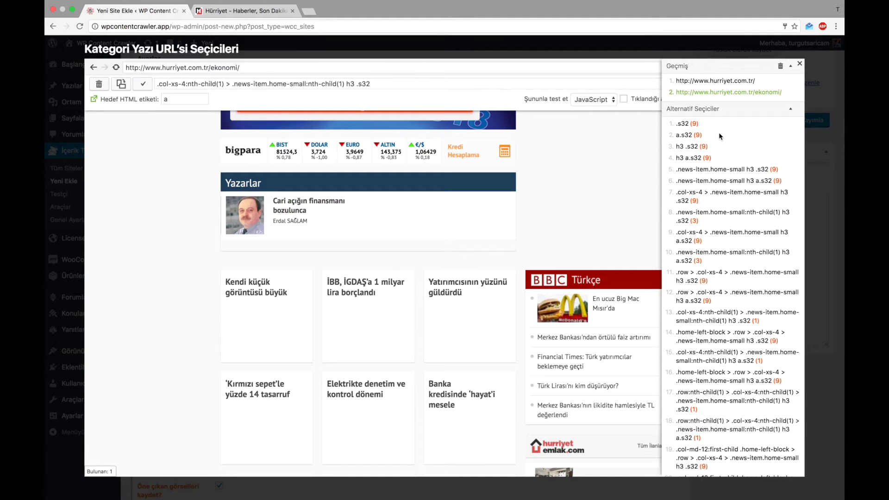
{"action": "mouse_move", "coordinate": [692, 136]}
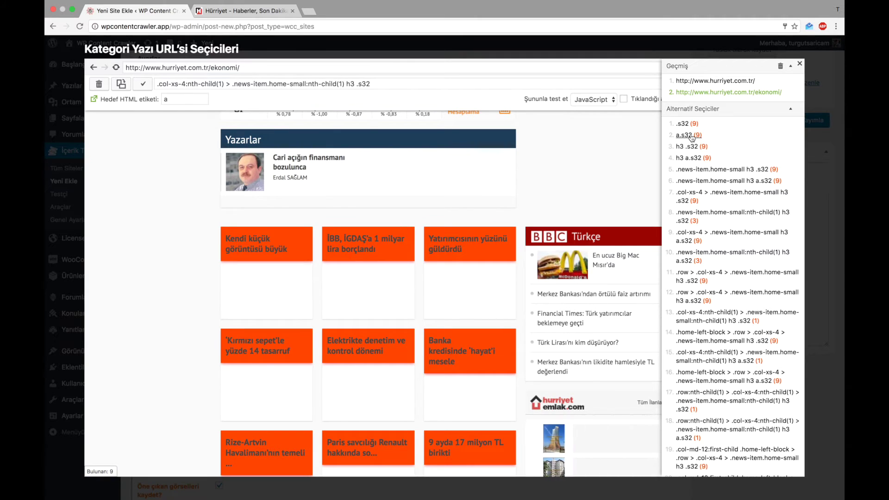
{"action": "mouse_move", "coordinate": [693, 161]}
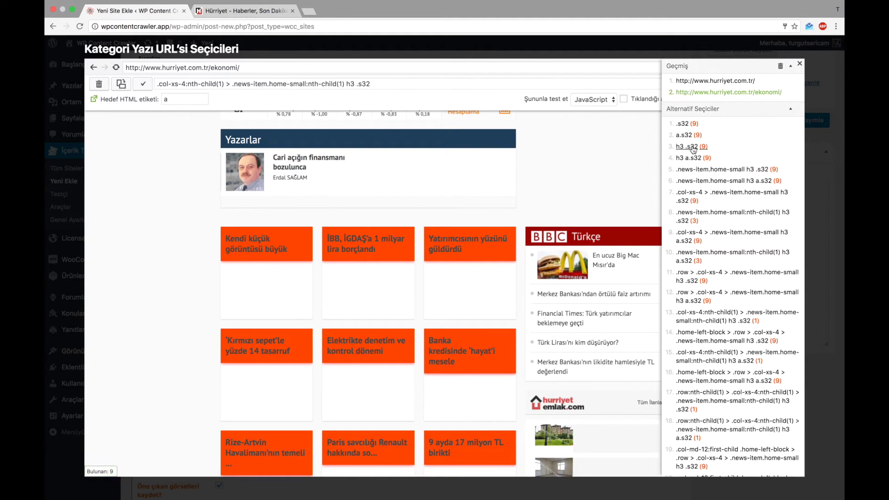
{"action": "left_click", "coordinate": [693, 159]}
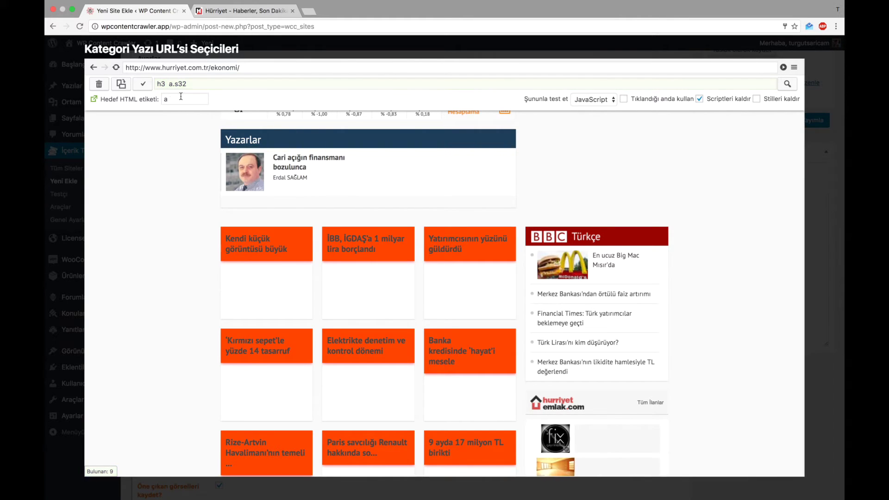
{"action": "left_click", "coordinate": [143, 84]}
- Add a fourth category post URL selector, pick the '17. kez lideri oldu' link, choose .news-item.single-news h3 a and apply it
{"action": "scroll", "coordinate": [247, 263], "scroll_direction": "down", "scroll_amount": 3}
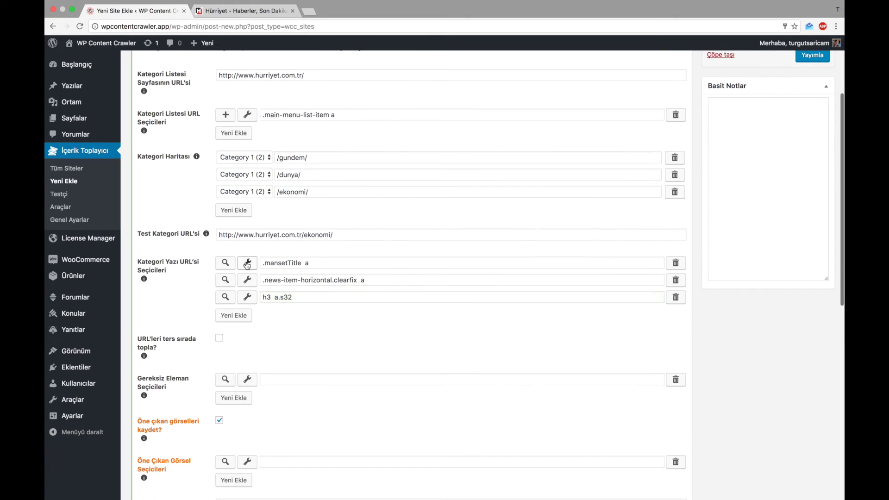
{"action": "left_click", "coordinate": [232, 319]}
{"action": "left_click", "coordinate": [249, 315]}
{"action": "scroll", "coordinate": [248, 311], "scroll_direction": "down", "scroll_amount": 5}
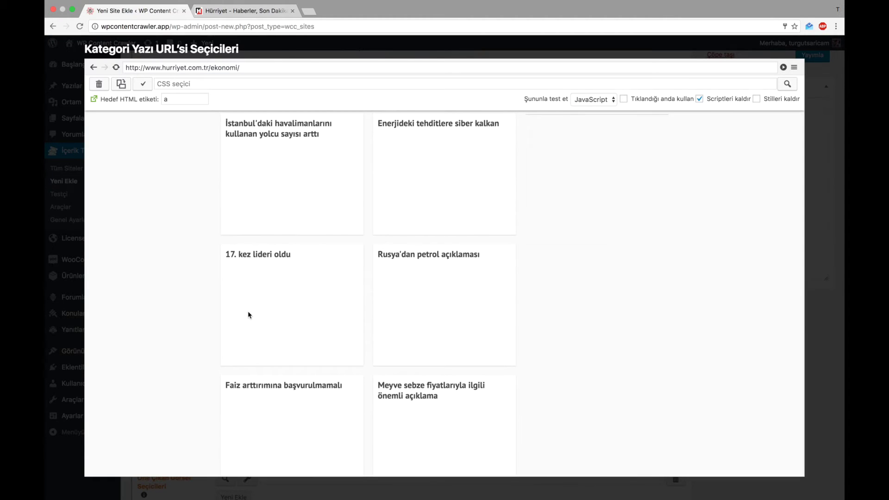
{"action": "left_click", "coordinate": [281, 254]}
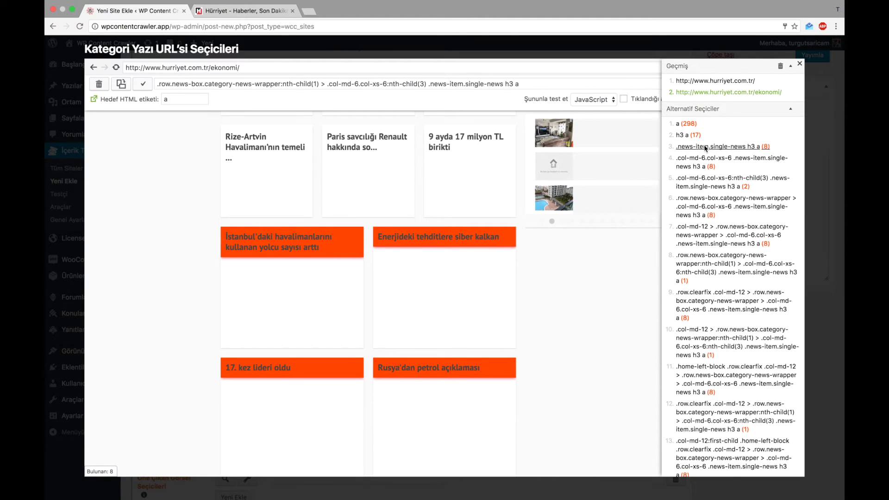
{"action": "left_click", "coordinate": [706, 147]}
{"action": "scroll", "coordinate": [705, 149], "scroll_direction": "down", "scroll_amount": 10}
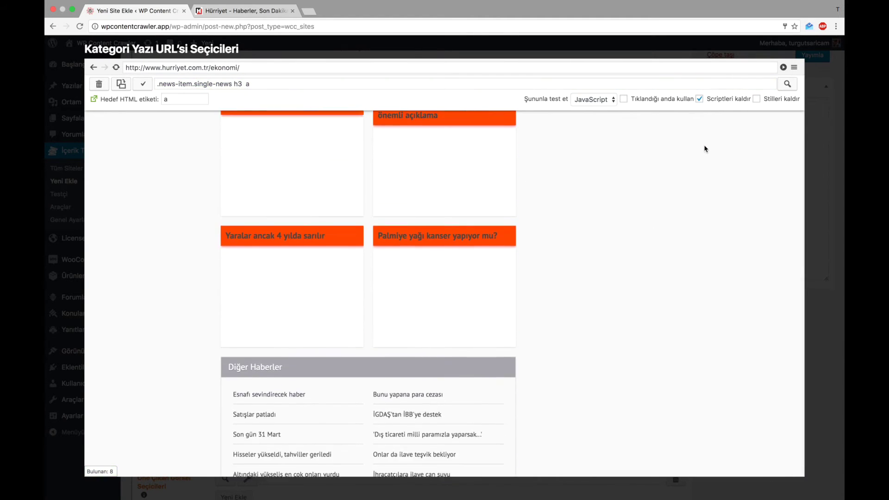
{"action": "scroll", "coordinate": [706, 149], "scroll_direction": "up", "scroll_amount": 5}
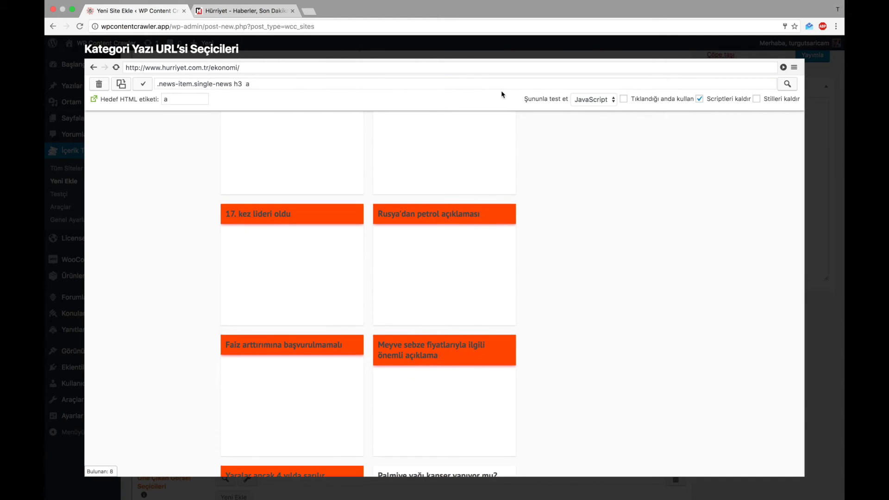
{"action": "left_click", "coordinate": [143, 83]}
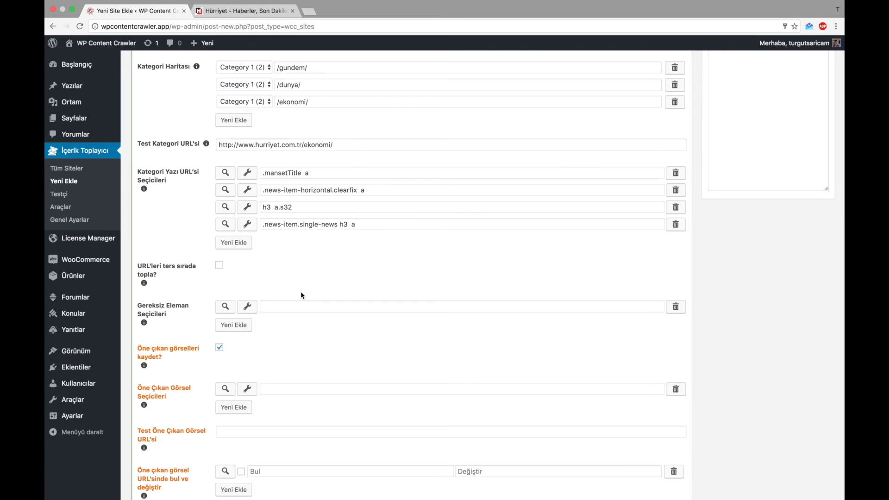
- Turn off saving featured images in the category settings and look over the remaining options
{"action": "scroll", "coordinate": [301, 296], "scroll_direction": "down", "scroll_amount": 2}
{"action": "scroll", "coordinate": [301, 295], "scroll_direction": "down", "scroll_amount": 2}
{"action": "left_click", "coordinate": [220, 306]}
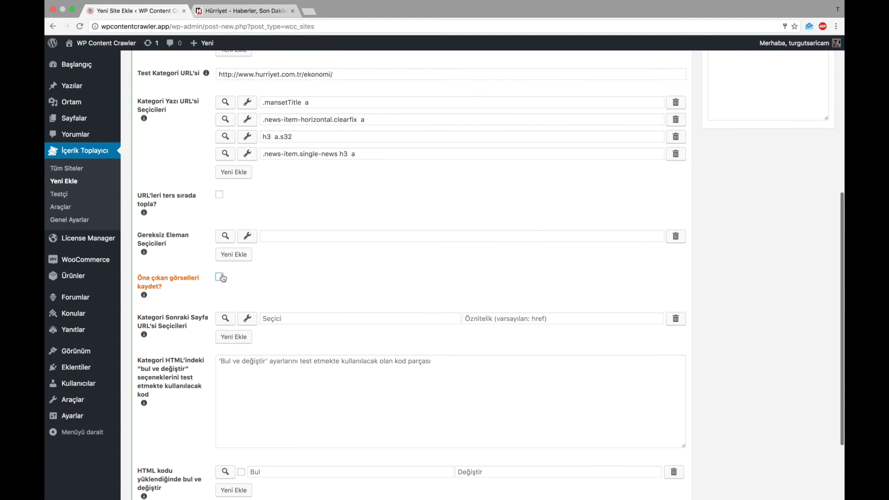
{"action": "scroll", "coordinate": [312, 278], "scroll_direction": "down", "scroll_amount": 1}
{"action": "scroll", "coordinate": [312, 278], "scroll_direction": "down", "scroll_amount": 2}
{"action": "scroll", "coordinate": [315, 260], "scroll_direction": "up", "scroll_amount": 10}
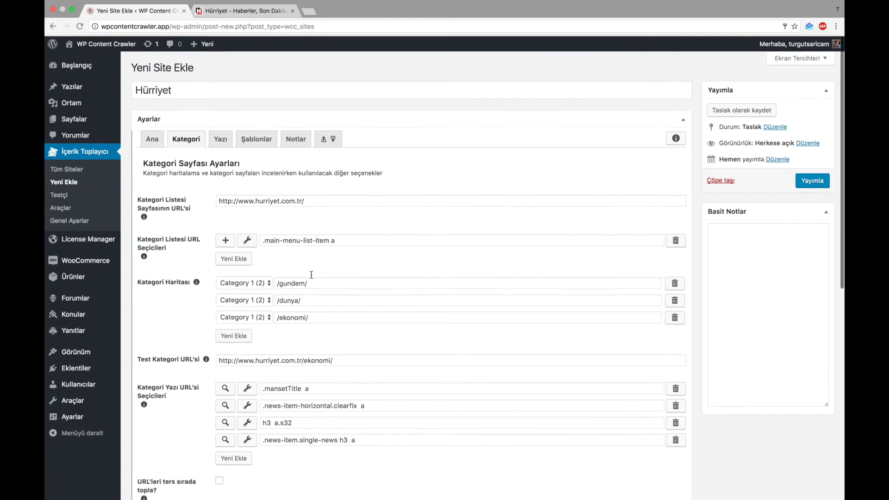
{"action": "scroll", "coordinate": [367, 405], "scroll_direction": "down", "scroll_amount": 2}
{"action": "left_click", "coordinate": [336, 319]}
{"action": "key", "text": "super+a"}
{"action": "right_click", "coordinate": [309, 319]}
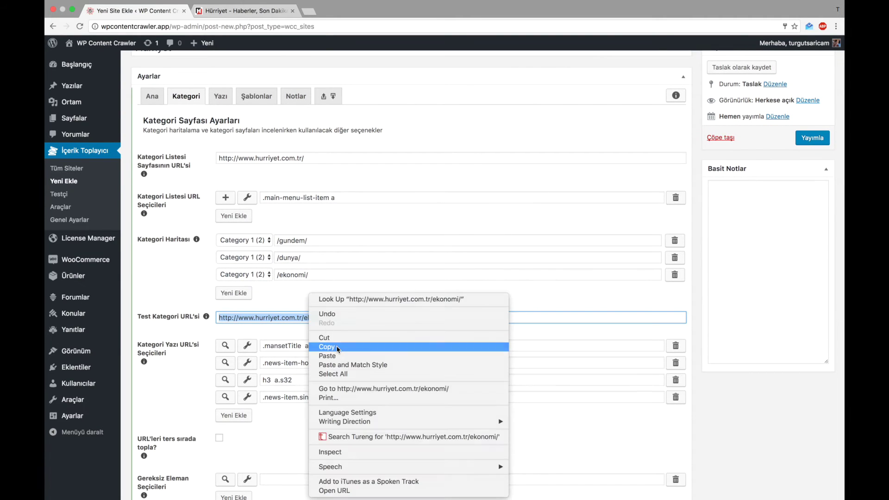
{"action": "left_click", "coordinate": [329, 347]}
{"action": "left_click", "coordinate": [810, 146]}
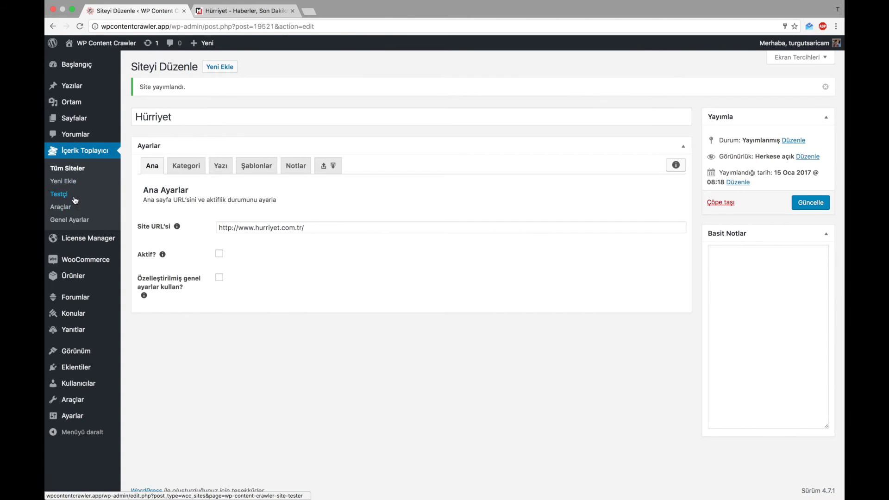
{"action": "left_click", "coordinate": [75, 200], "text": "super"}
{"action": "left_click", "coordinate": [244, 11]}
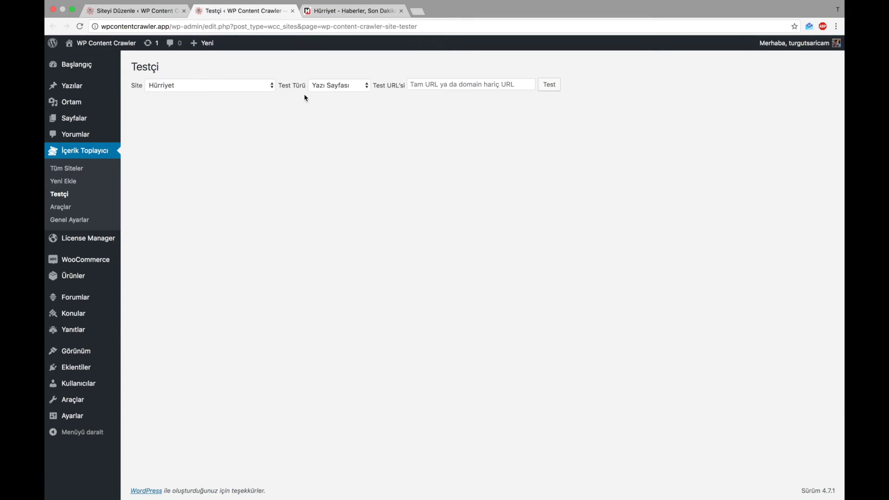
{"action": "left_click", "coordinate": [333, 85]}
{"action": "left_click", "coordinate": [446, 88]}
{"action": "left_click", "coordinate": [447, 85]}
{"action": "key", "text": "super+v"}
{"action": "left_click", "coordinate": [549, 85]}
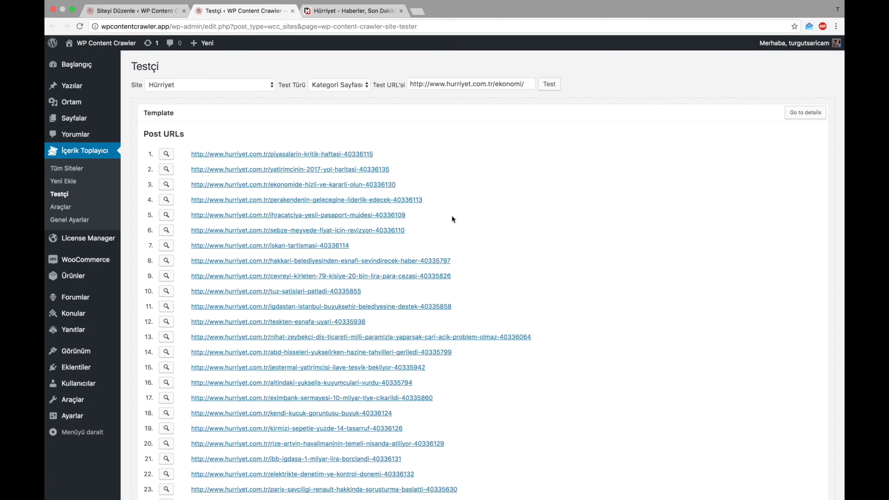
- Look through the list of post URLs found by the category page test
{"action": "scroll", "coordinate": [452, 216], "scroll_direction": "down", "scroll_amount": 5}
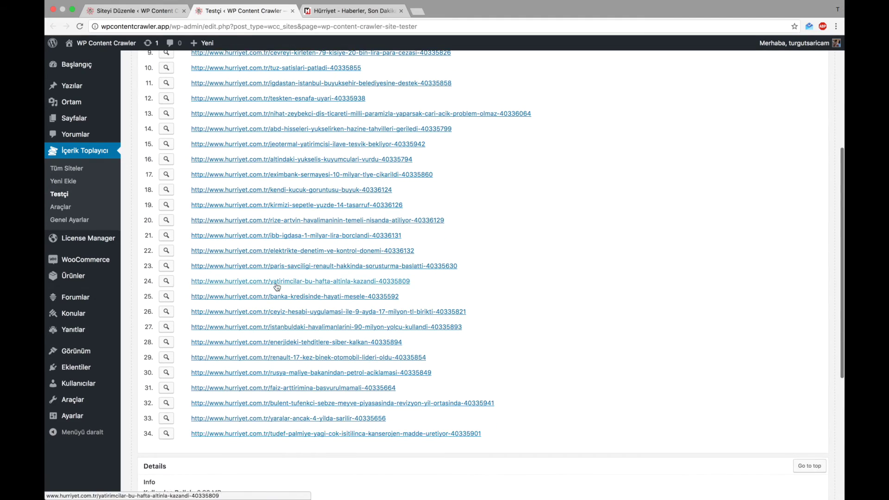
{"action": "scroll", "coordinate": [273, 296], "scroll_direction": "up", "scroll_amount": 4}
{"action": "scroll", "coordinate": [251, 333], "scroll_direction": "down", "scroll_amount": 4}
{"action": "scroll", "coordinate": [260, 278], "scroll_direction": "up", "scroll_amount": 4}
{"action": "scroll", "coordinate": [283, 97], "scroll_direction": "down", "scroll_amount": 4}
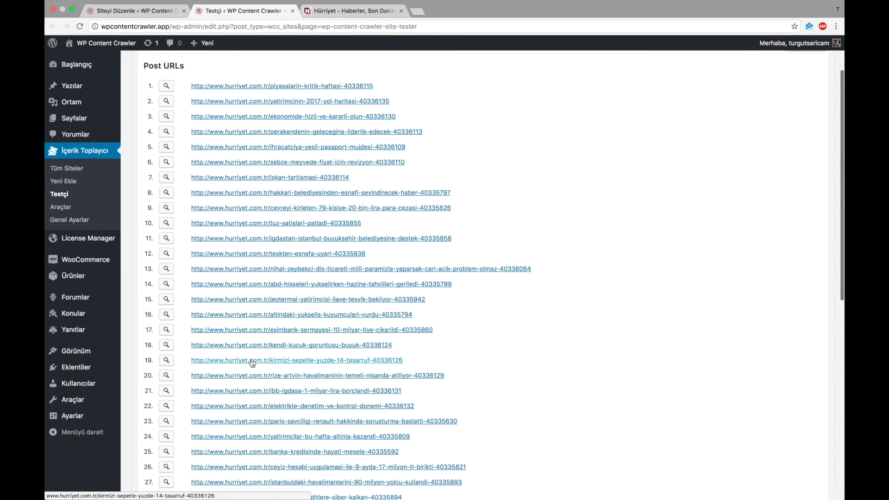
{"action": "scroll", "coordinate": [299, 120], "scroll_direction": "up", "scroll_amount": 4}
{"action": "scroll", "coordinate": [299, 120], "scroll_direction": "up", "scroll_amount": 2}
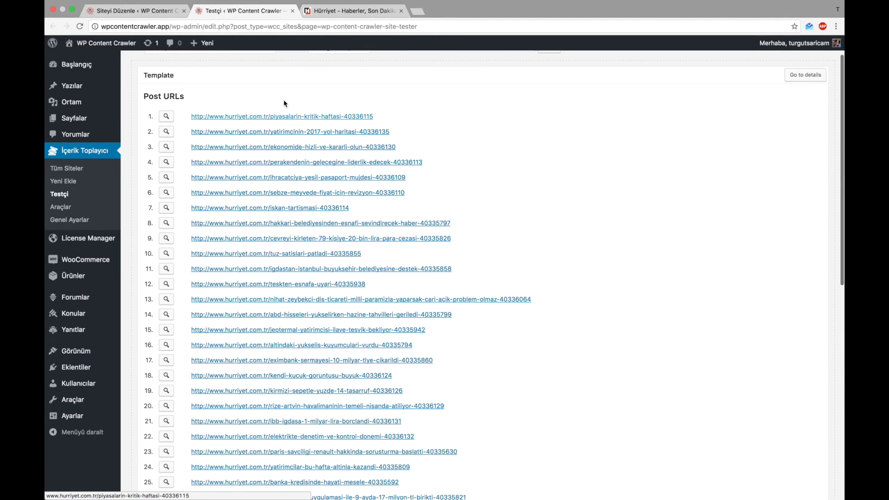
- Return to the Hürriyet site editor and open its Yazı settings
{"action": "left_click", "coordinate": [162, 17]}
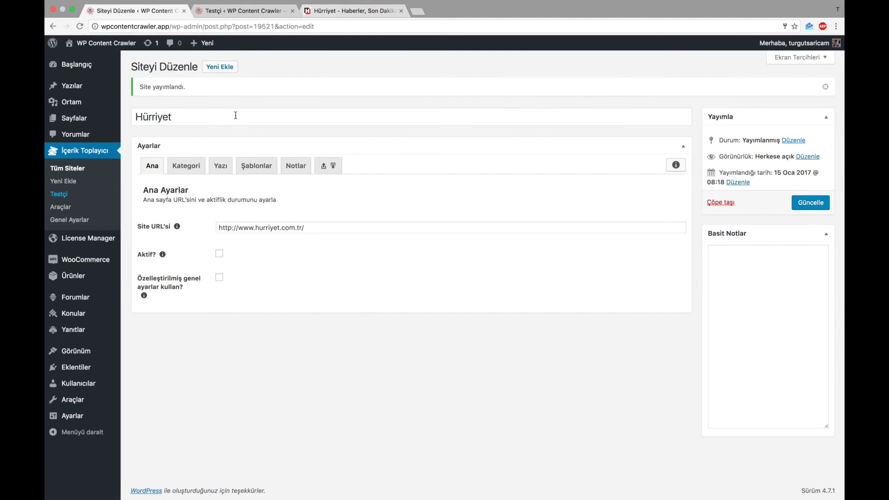
{"action": "left_click", "coordinate": [224, 167]}
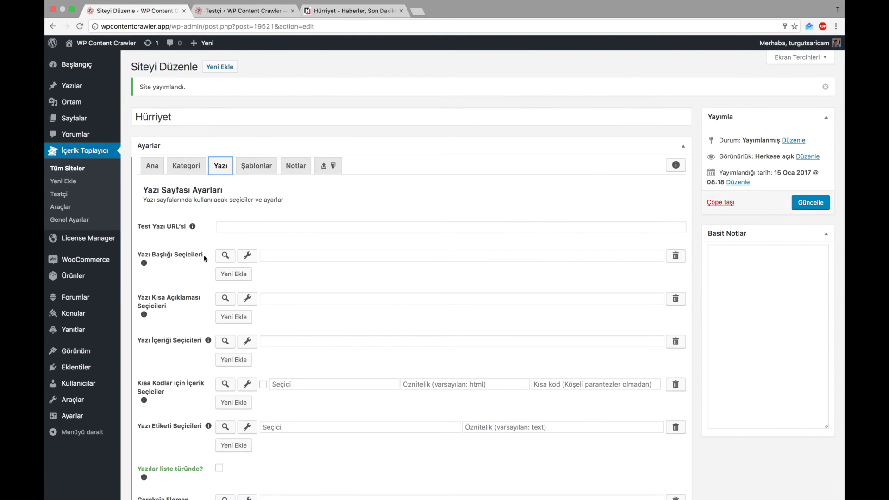
{"action": "left_click", "coordinate": [250, 256]}
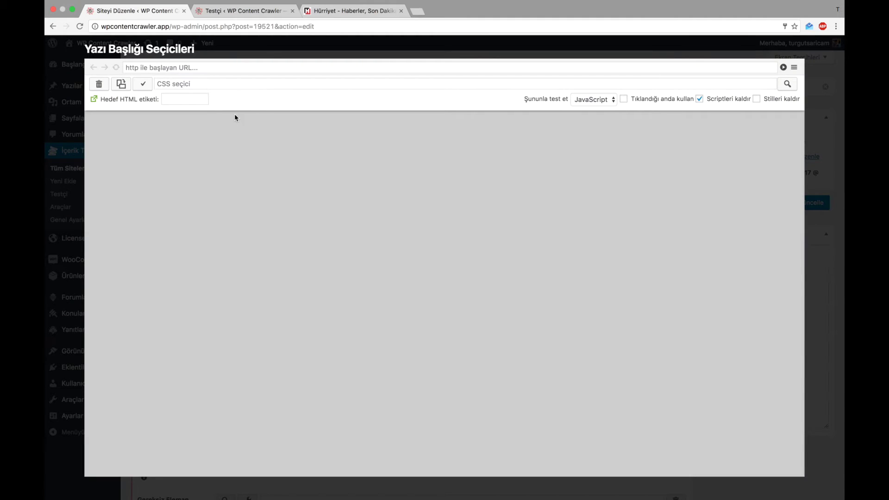
{"action": "left_click", "coordinate": [337, 49]}
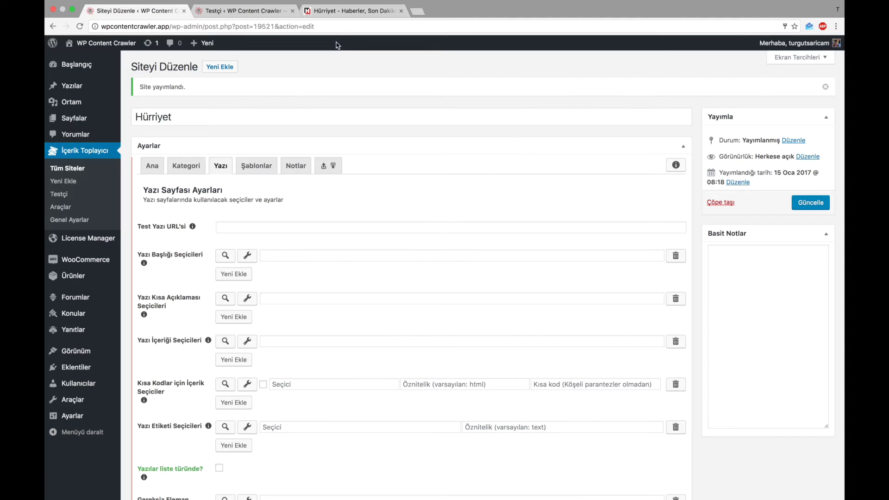
- On the Hürriyet website, open the 'Kendi küçük görüntüsü büyük' article from the Ekonomi page and copy its URL
{"action": "left_click", "coordinate": [337, 12]}
{"action": "left_click", "coordinate": [379, 47]}
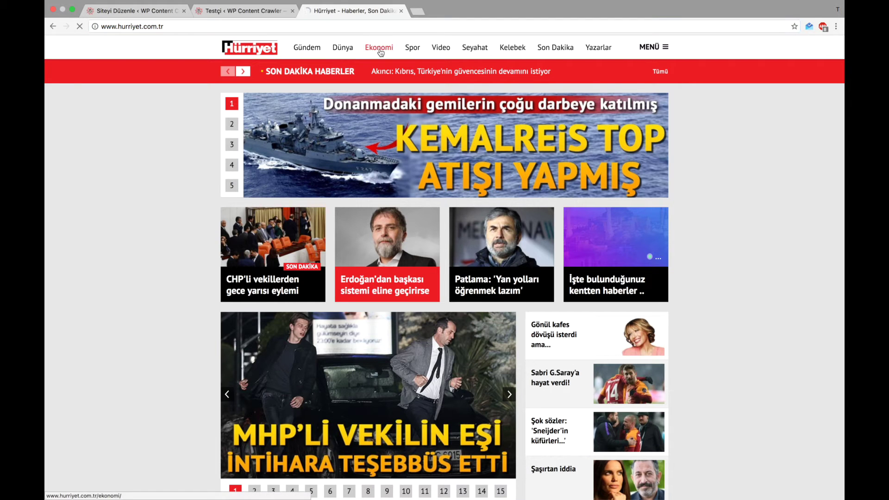
{"action": "scroll", "coordinate": [184, 190], "scroll_direction": "down", "scroll_amount": 5}
{"action": "scroll", "coordinate": [185, 194], "scroll_direction": "down", "scroll_amount": 3}
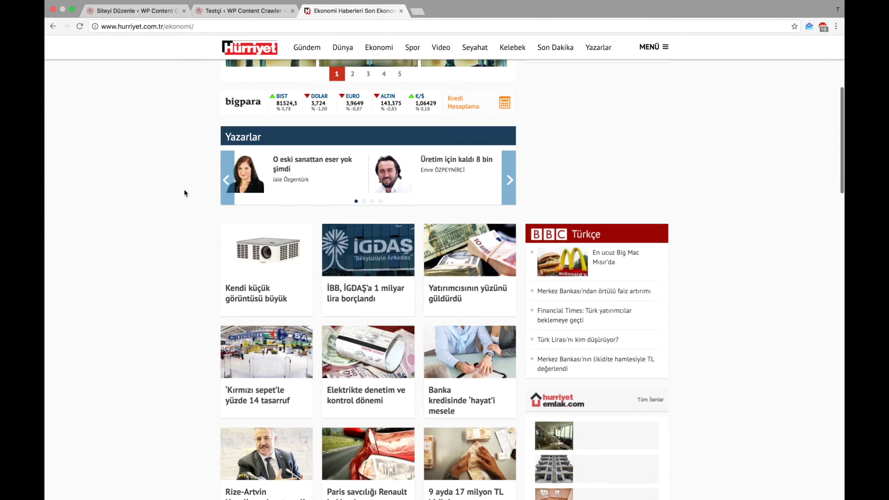
{"action": "left_click", "coordinate": [263, 291]}
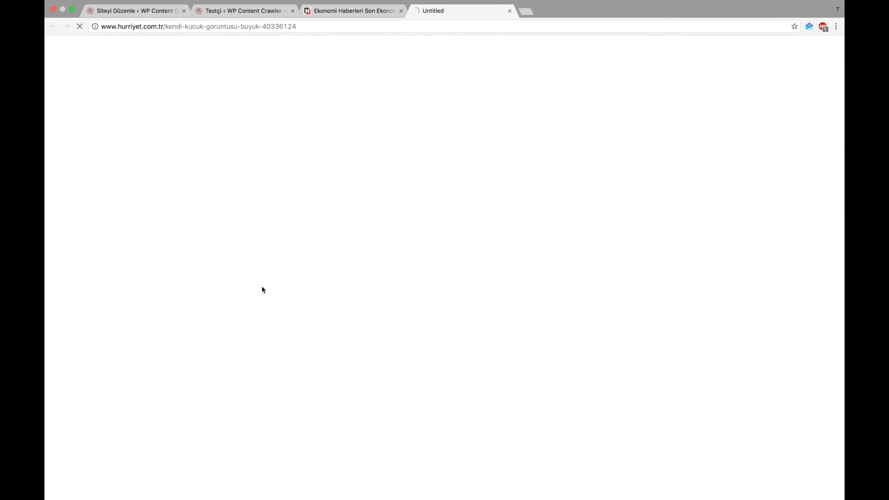
{"action": "left_click", "coordinate": [401, 11]}
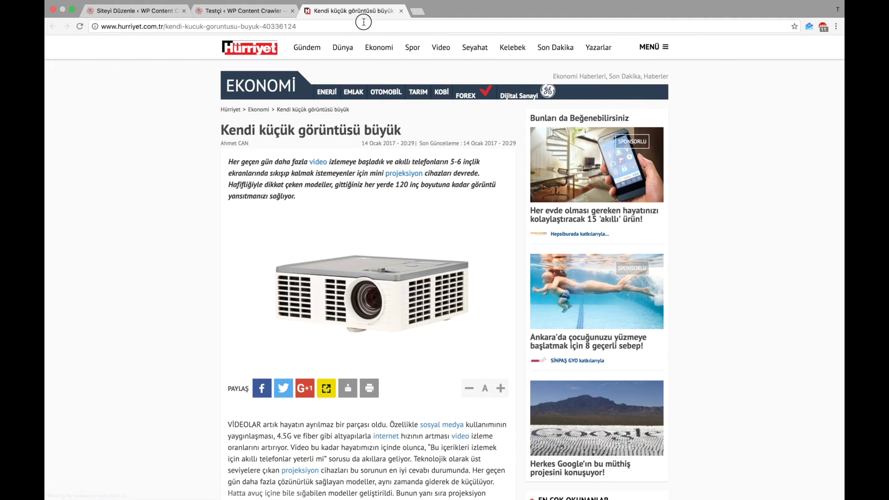
{"action": "right_click", "coordinate": [362, 25]}
{"action": "left_click", "coordinate": [380, 37]}
{"action": "left_click", "coordinate": [238, 11]}
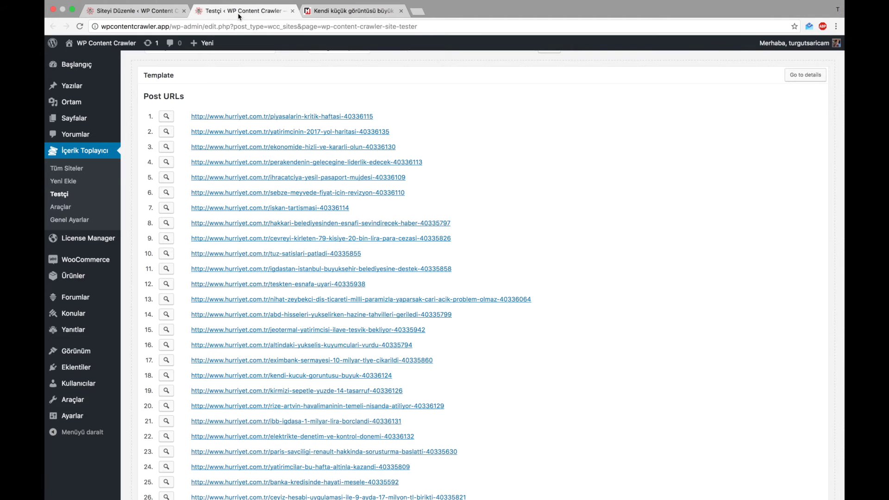
{"action": "left_click", "coordinate": [134, 11]}
{"action": "left_click", "coordinate": [271, 224]}
{"action": "key", "text": "cmd+v"}
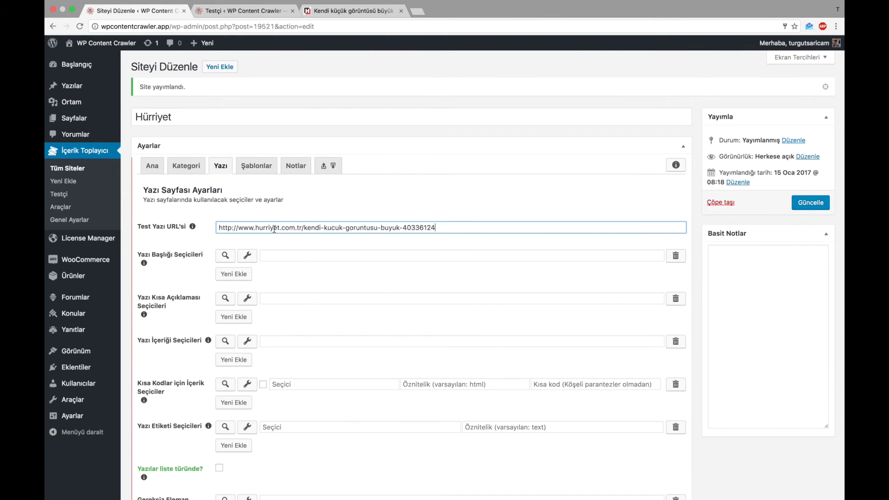
- Pick the article headline visually for the Yazı Başlığı selector and apply .news-detail-title.selectionShareable
{"action": "left_click", "coordinate": [247, 257]}
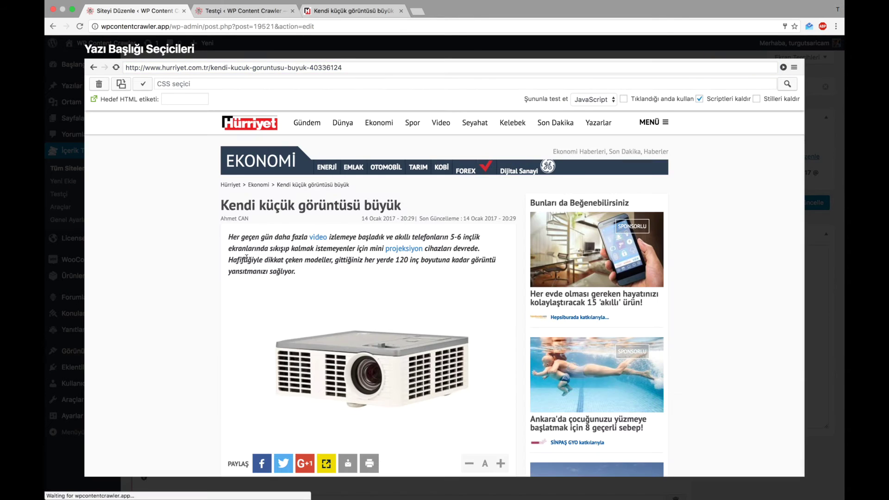
{"action": "left_click", "coordinate": [290, 205]}
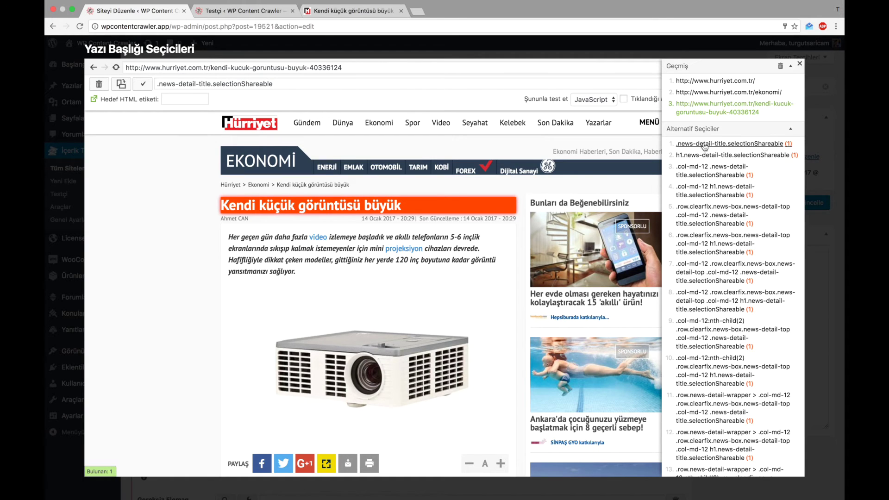
{"action": "left_click", "coordinate": [143, 84]}
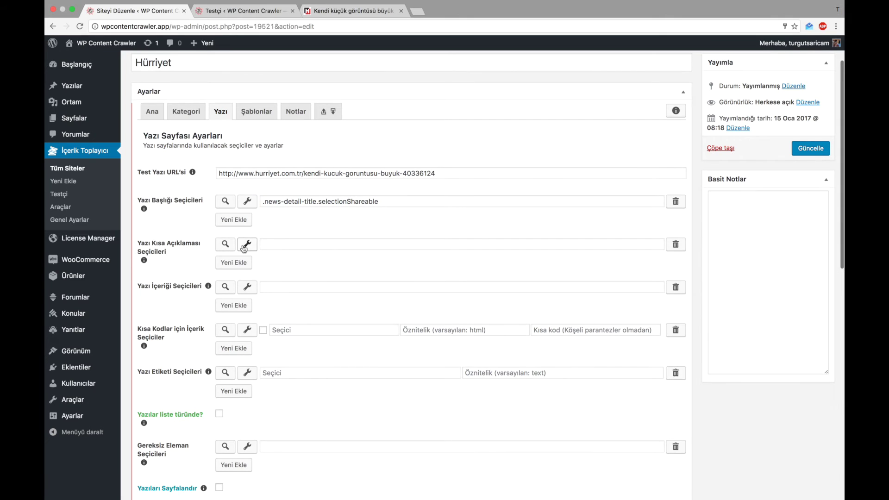
- Try the 'Tıklandığı anda kullan' option for the Yazı Kısa Açıklaması selector by picking the 'video' link in the article summary
{"action": "left_click", "coordinate": [248, 244]}
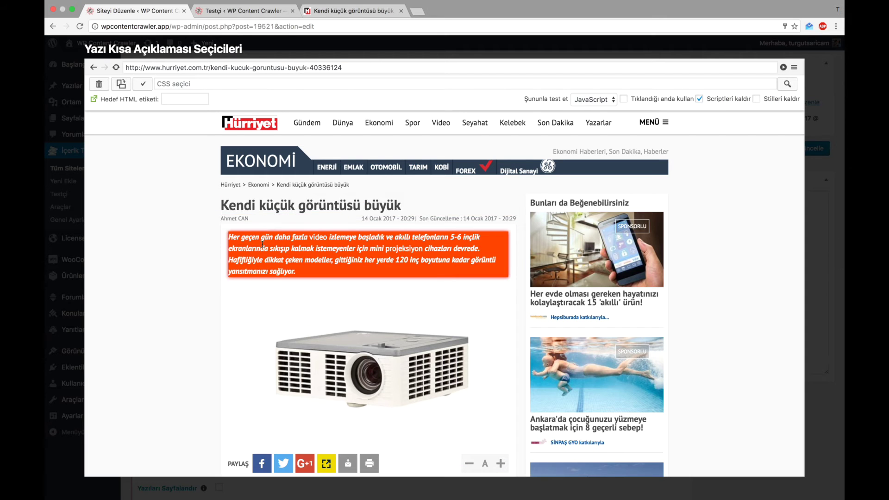
{"action": "left_click", "coordinate": [257, 246]}
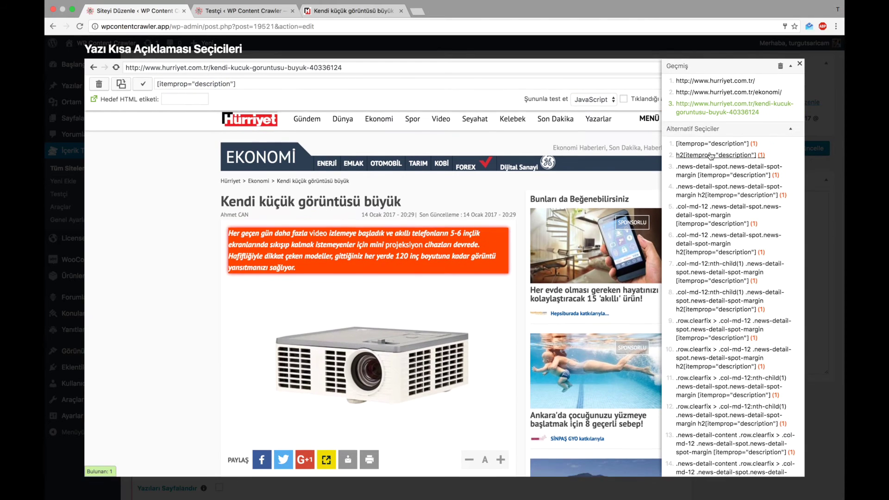
{"action": "left_click", "coordinate": [800, 65]}
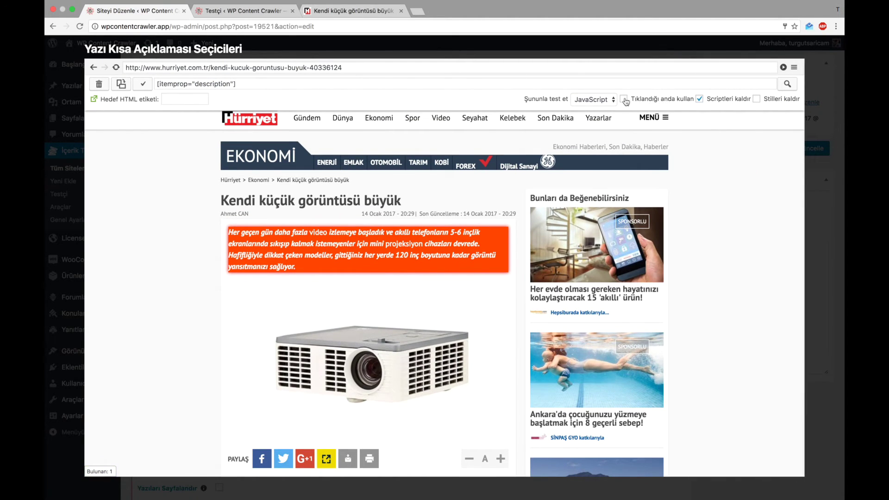
{"action": "left_click", "coordinate": [309, 247]}
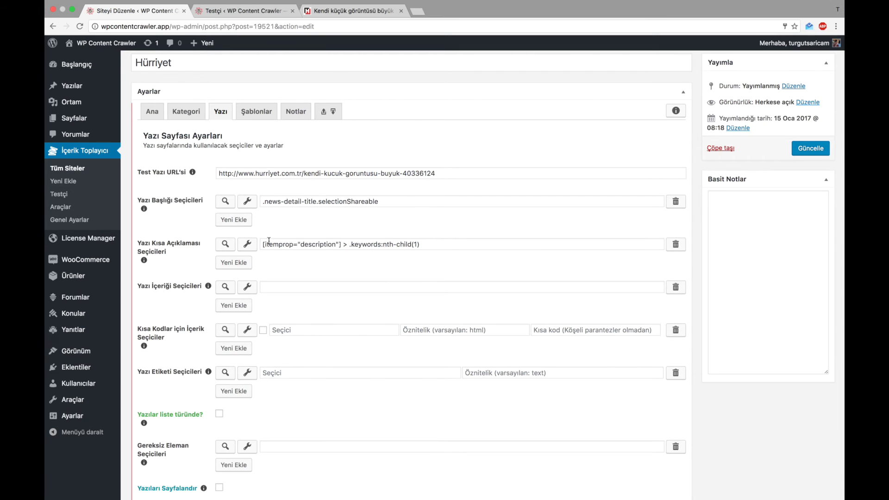
- Re-pick the whole summary paragraph for the Yazı Kısa Açıklaması selector, turn off 'Tıklandığı anda kullan' and apply [itemprop="description"]
{"action": "left_click", "coordinate": [247, 244]}
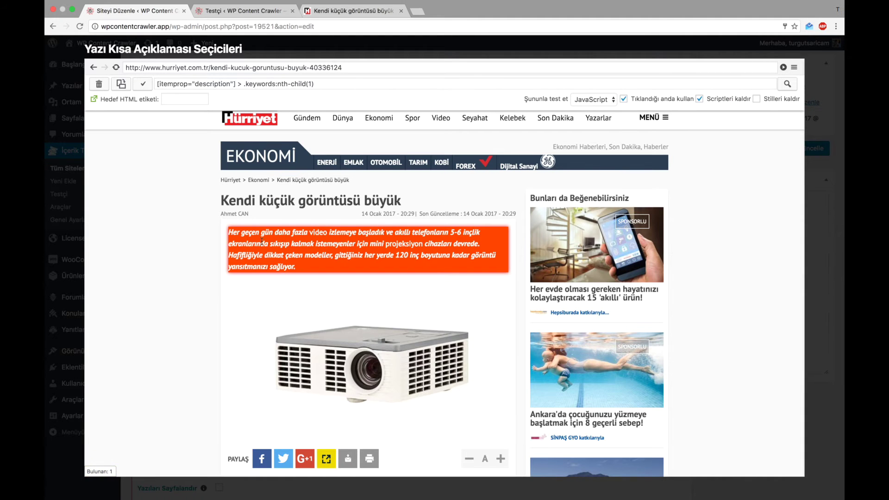
{"action": "left_click", "coordinate": [262, 242]}
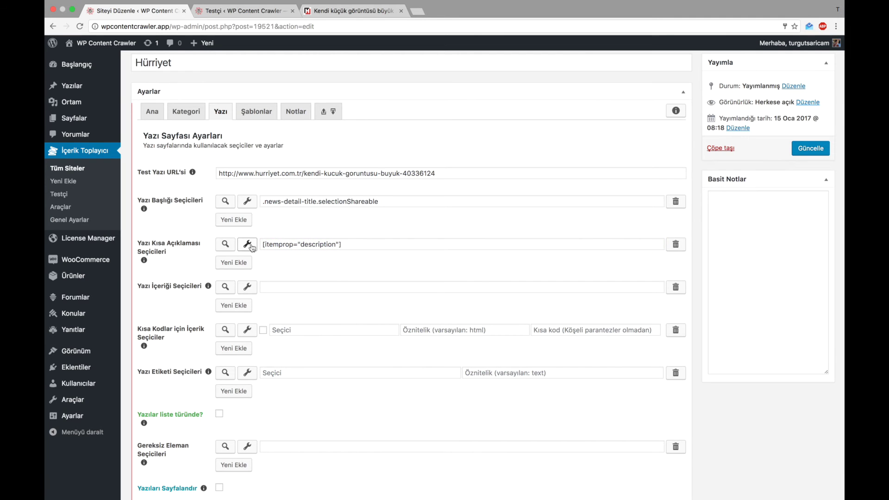
{"action": "left_click", "coordinate": [252, 247]}
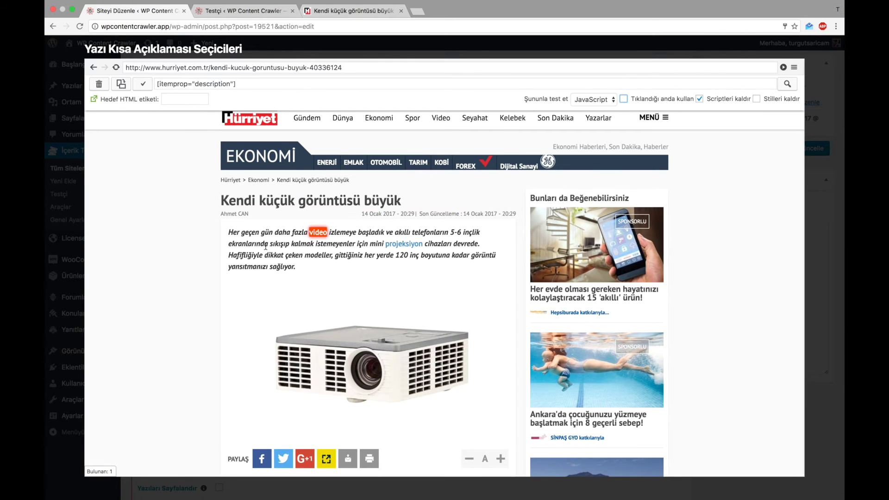
{"action": "left_click", "coordinate": [305, 270]}
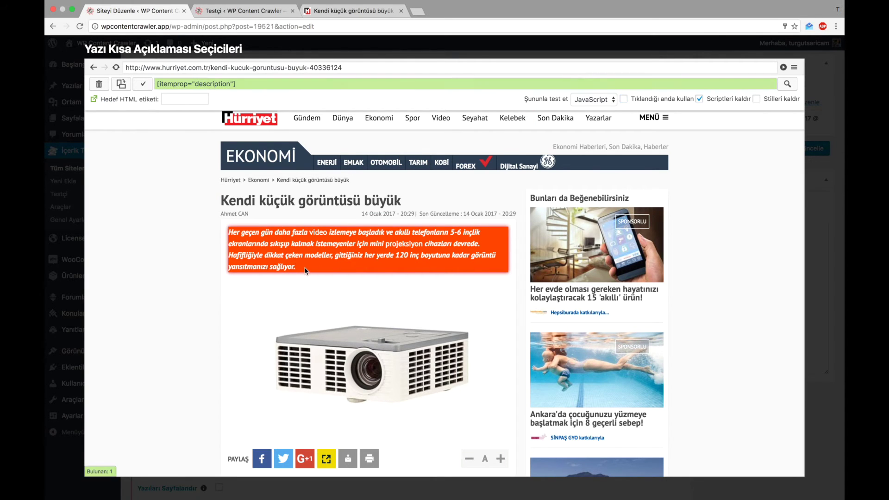
{"action": "left_click", "coordinate": [143, 85]}
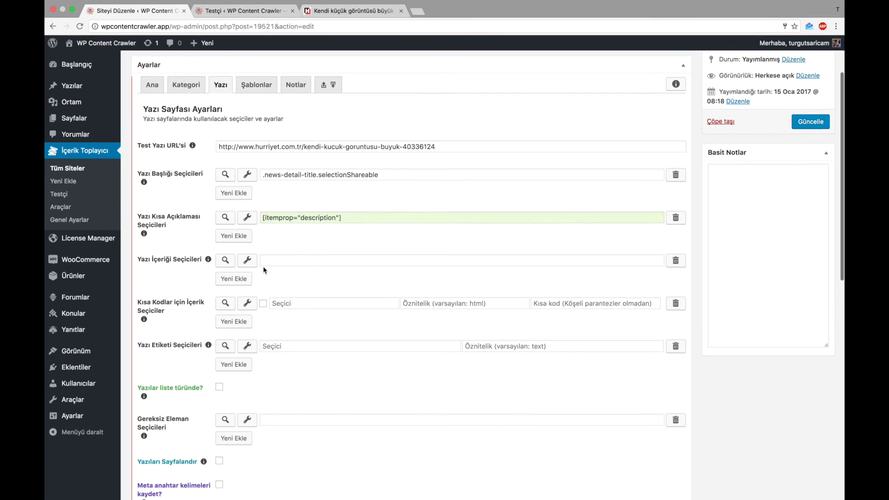
- Pick the whole article text for the Yazı İçeriği selector and apply [itemprop="articleBody"]
{"action": "scroll", "coordinate": [287, 270], "scroll_direction": "down", "scroll_amount": 3}
{"action": "left_click", "coordinate": [247, 208]}
{"action": "scroll", "coordinate": [232, 209], "scroll_direction": "down", "scroll_amount": 6}
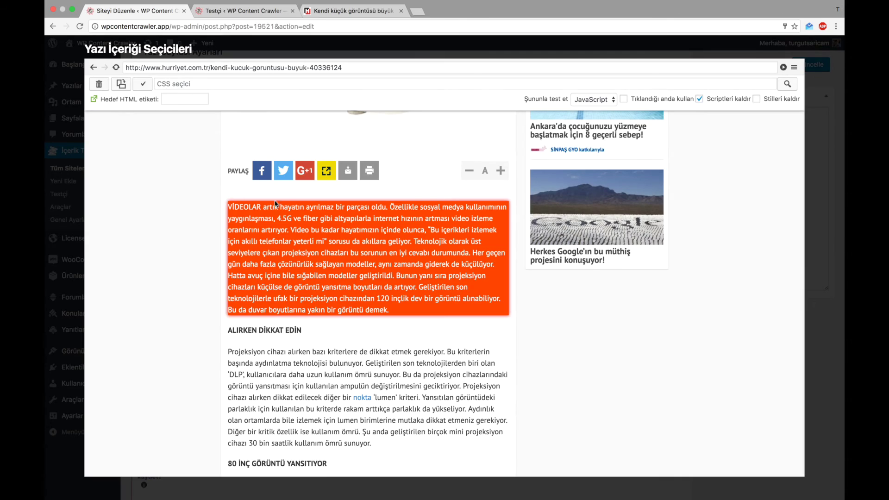
{"action": "scroll", "coordinate": [282, 189], "scroll_direction": "down", "scroll_amount": 10}
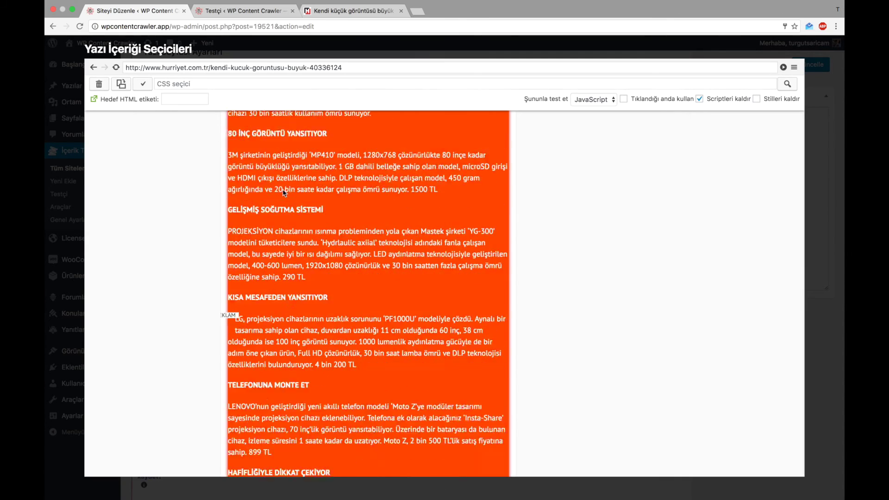
{"action": "scroll", "coordinate": [282, 189], "scroll_direction": "up", "scroll_amount": 9}
{"action": "scroll", "coordinate": [282, 189], "scroll_direction": "up", "scroll_amount": 3}
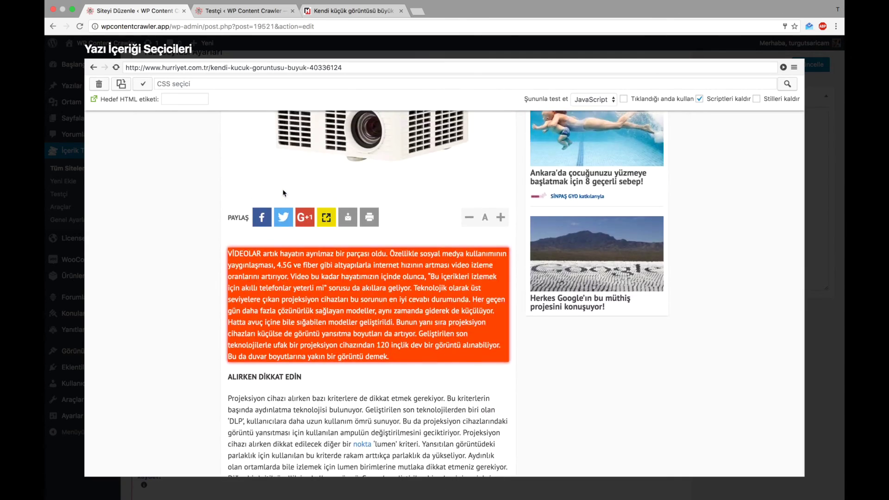
{"action": "left_click", "coordinate": [323, 242]}
{"action": "left_click", "coordinate": [143, 84]}
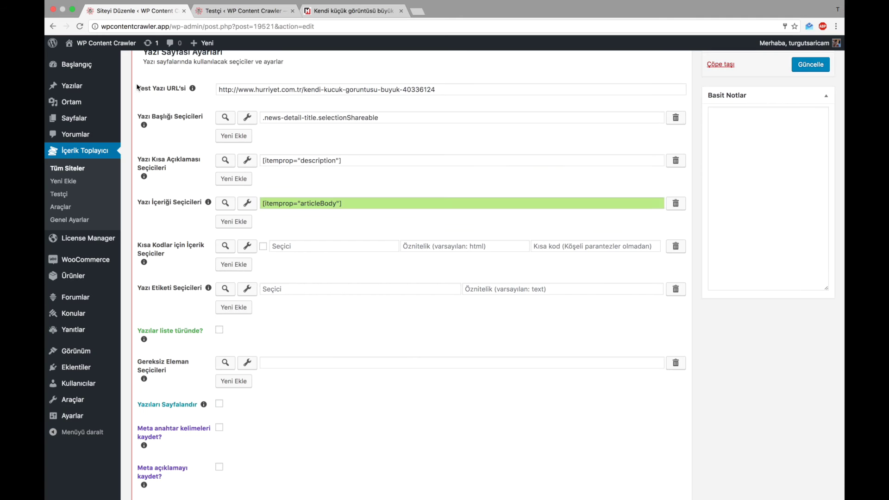
- Pick a tag below the article for the Yazı Etiketi selector, choose the alternative [itemprop="keywords"] and apply it
{"action": "scroll", "coordinate": [255, 297], "scroll_direction": "down", "scroll_amount": 3}
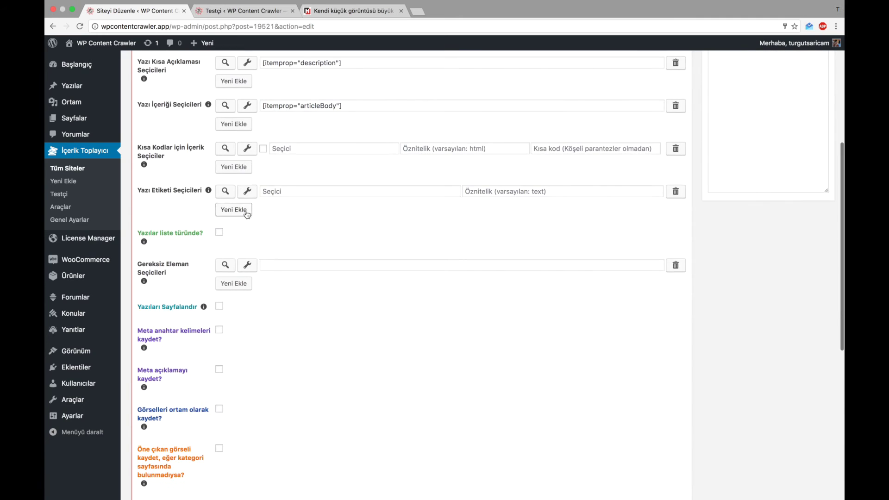
{"action": "left_click", "coordinate": [247, 191]}
{"action": "scroll", "coordinate": [246, 187], "scroll_direction": "down", "scroll_amount": 5}
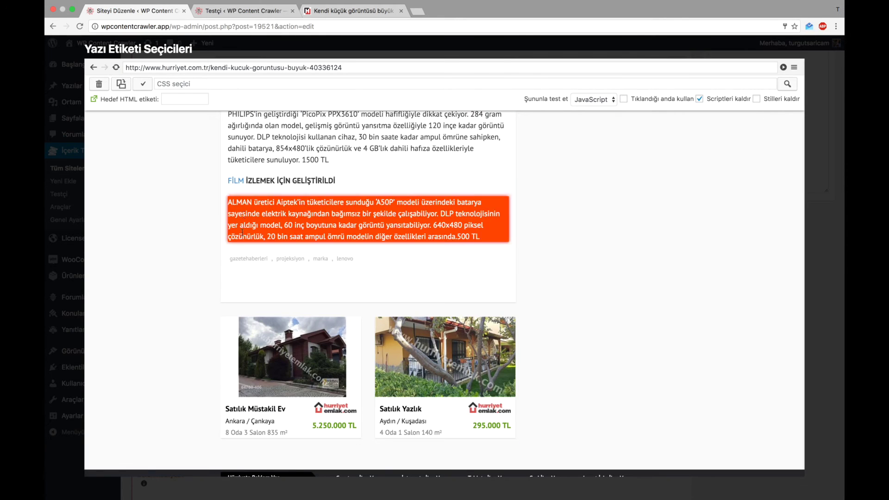
{"action": "left_click", "coordinate": [242, 263]}
{"action": "left_click", "coordinate": [794, 68]}
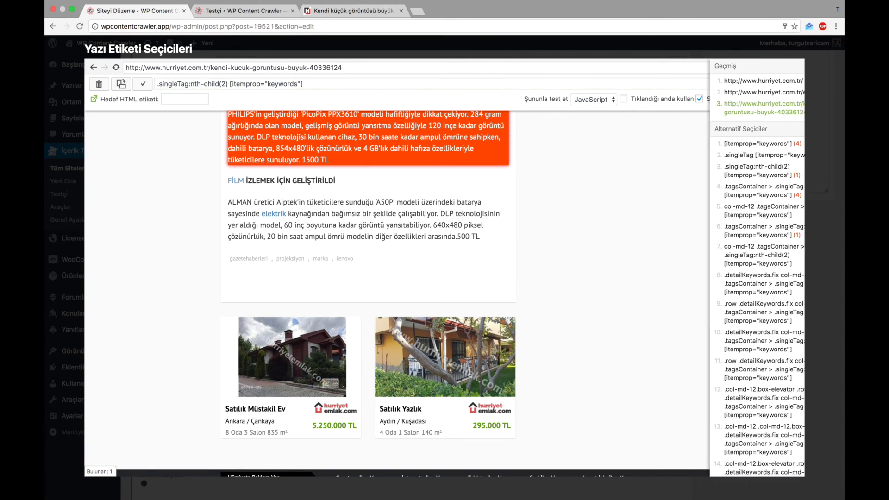
{"action": "left_click", "coordinate": [724, 144]}
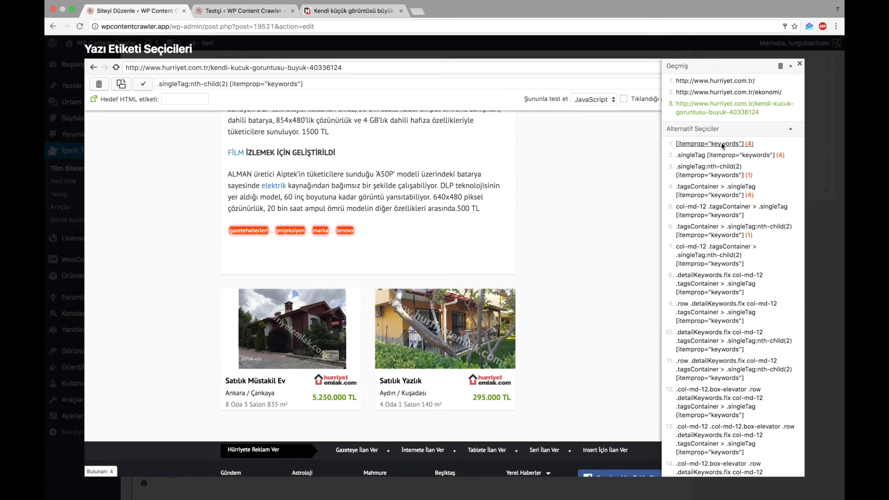
{"action": "left_click", "coordinate": [143, 83]}
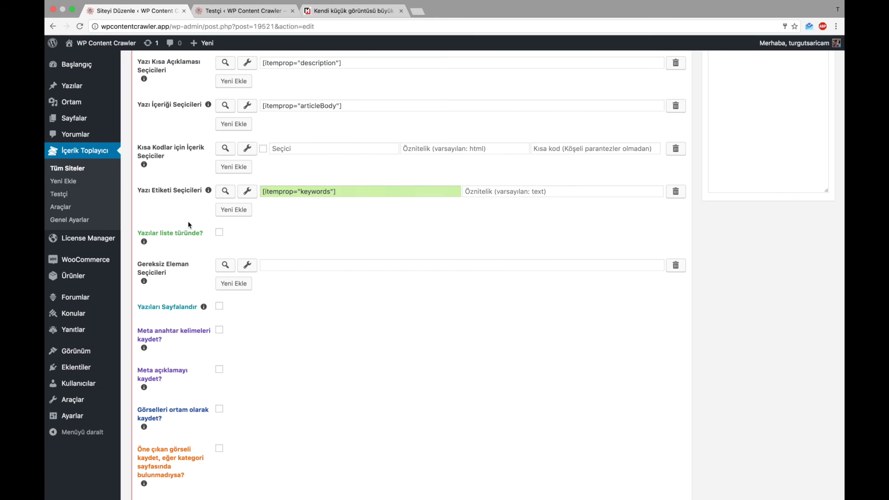
- Enter script as the Gereksiz Eleman selector in the Yazı settings
{"action": "scroll", "coordinate": [190, 227], "scroll_direction": "down", "scroll_amount": 3}
{"action": "left_click", "coordinate": [283, 166]}
{"action": "type", "text": "script"}
{"action": "left_click", "coordinate": [337, 221]}
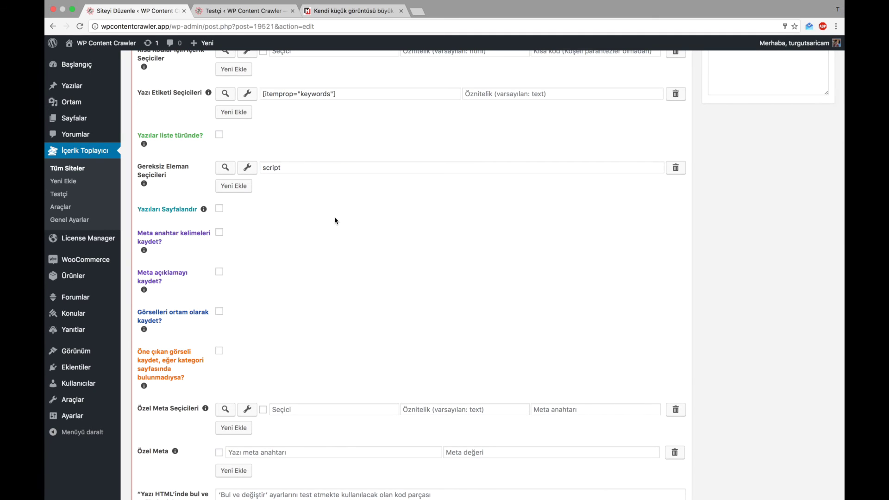
- Enable saving the featured image from the post page and apply img[itemprop="url"], picked from the article's main picture, as its selector
{"action": "left_click", "coordinate": [300, 168]}
{"action": "left_click", "coordinate": [299, 190]}
{"action": "scroll", "coordinate": [305, 222], "scroll_direction": "down", "scroll_amount": 8}
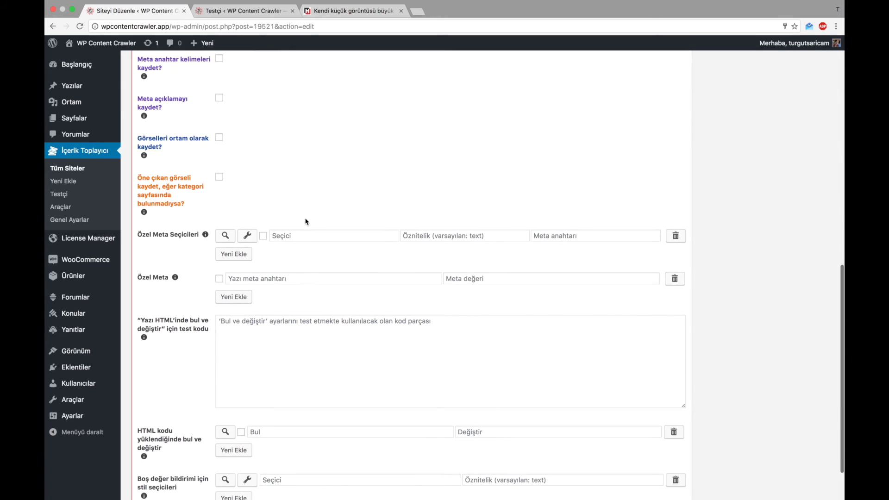
{"action": "scroll", "coordinate": [306, 221], "scroll_direction": "down", "scroll_amount": 3}
{"action": "scroll", "coordinate": [305, 220], "scroll_direction": "up", "scroll_amount": 6}
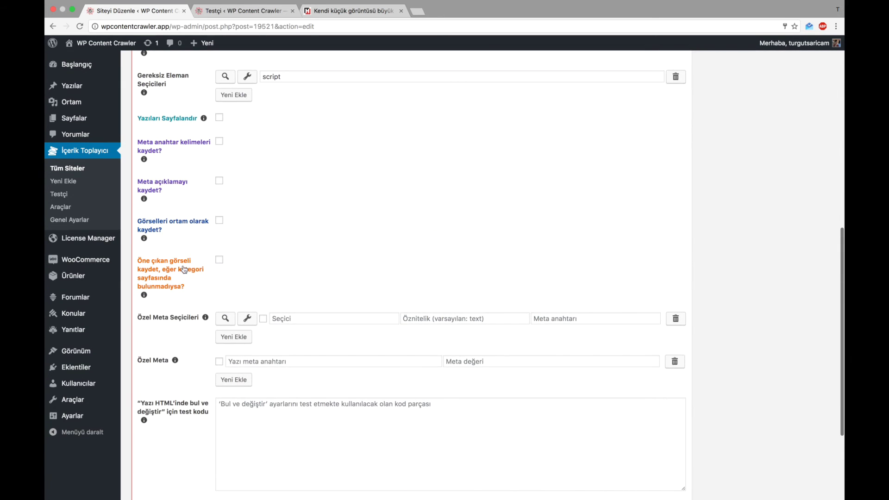
{"action": "left_click", "coordinate": [220, 262]}
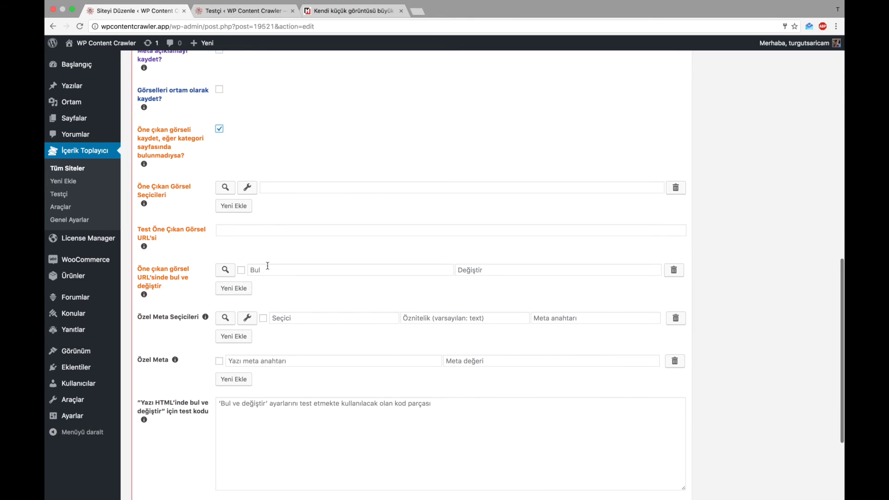
{"action": "left_click", "coordinate": [247, 185]}
{"action": "scroll", "coordinate": [245, 189], "scroll_direction": "up", "scroll_amount": 10}
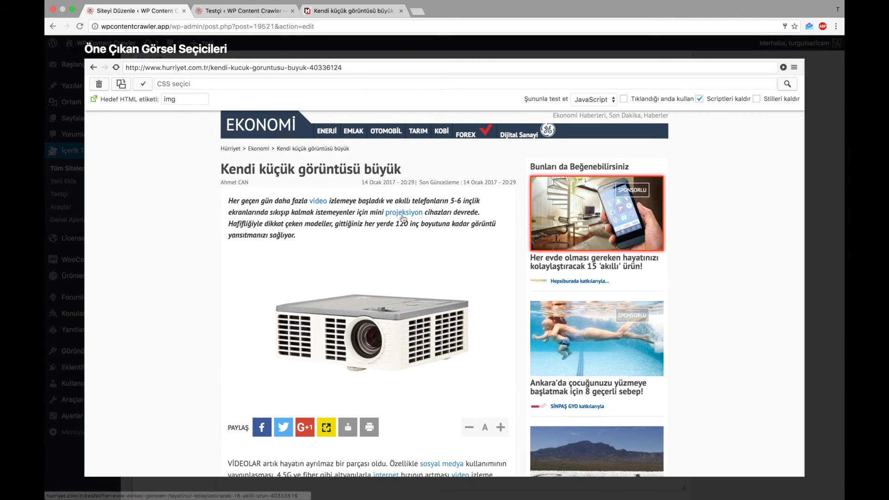
{"action": "left_click", "coordinate": [402, 321]}
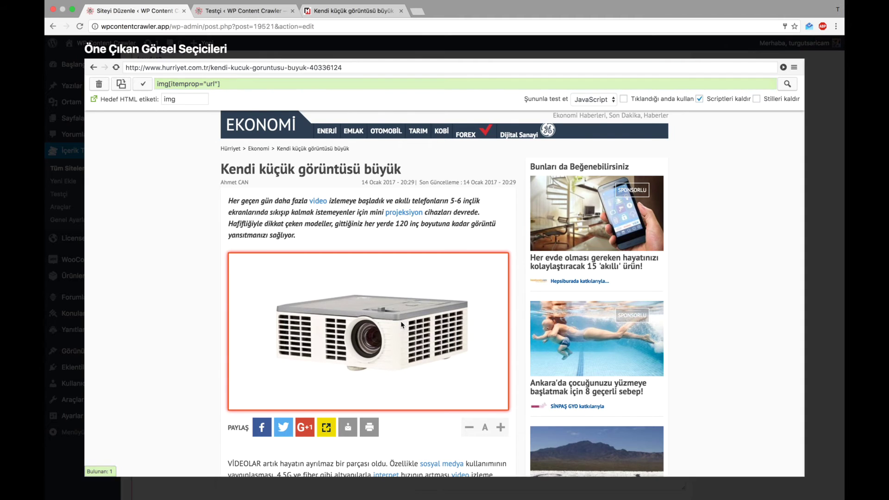
{"action": "left_click", "coordinate": [142, 83]}
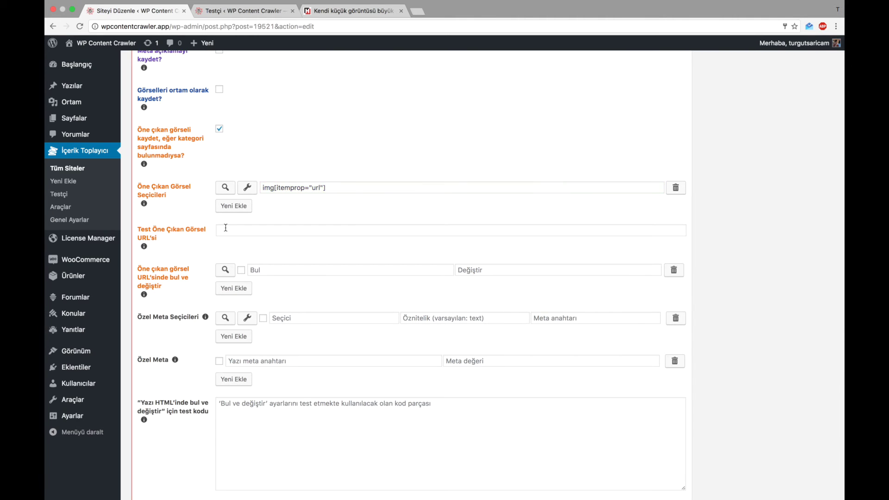
- Copy the Test Yazı URL'si from the Hürriyet post settings and paste it as the test URL in Testçi
{"action": "scroll", "coordinate": [225, 227], "scroll_direction": "up", "scroll_amount": 5}
{"action": "scroll", "coordinate": [220, 286], "scroll_direction": "down", "scroll_amount": 1}
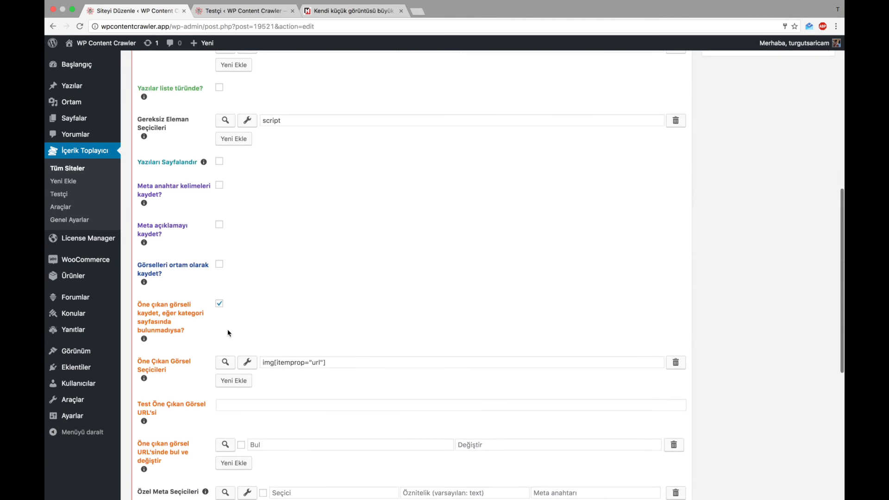
{"action": "scroll", "coordinate": [228, 332], "scroll_direction": "up", "scroll_amount": 8}
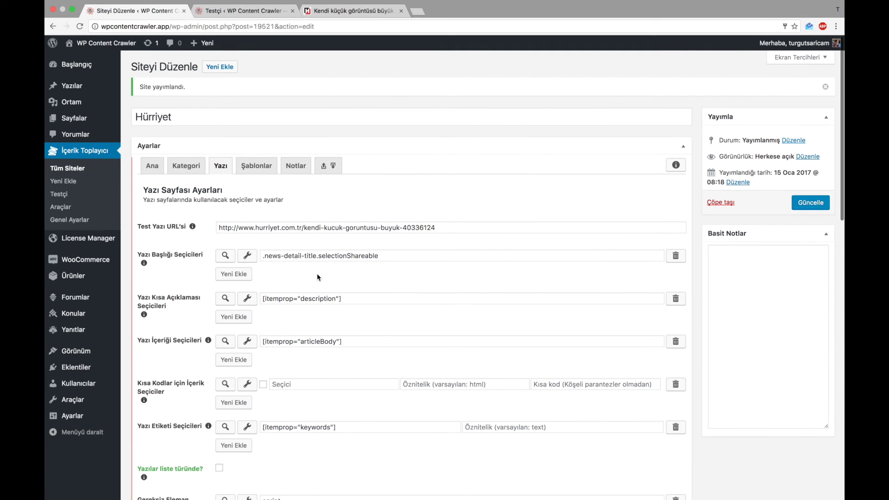
{"action": "triple_click", "coordinate": [423, 229]}
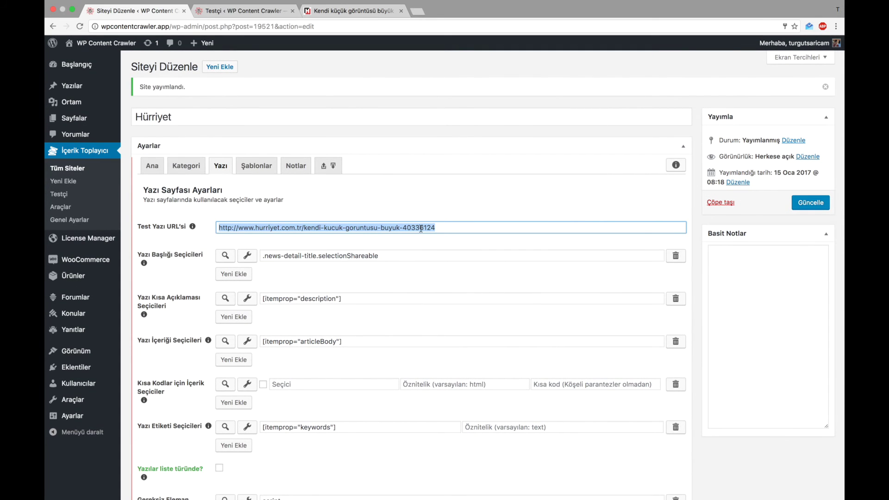
{"action": "right_click", "coordinate": [423, 229]}
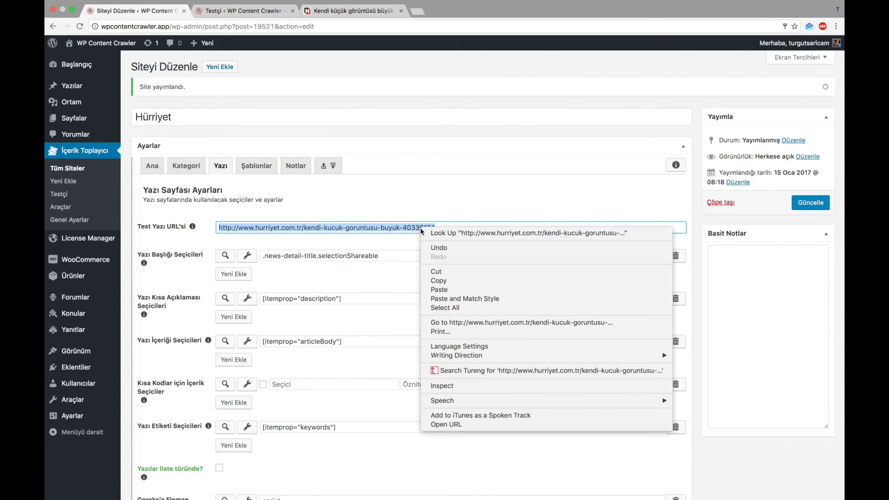
{"action": "left_click", "coordinate": [459, 281]}
{"action": "left_click", "coordinate": [252, 14]}
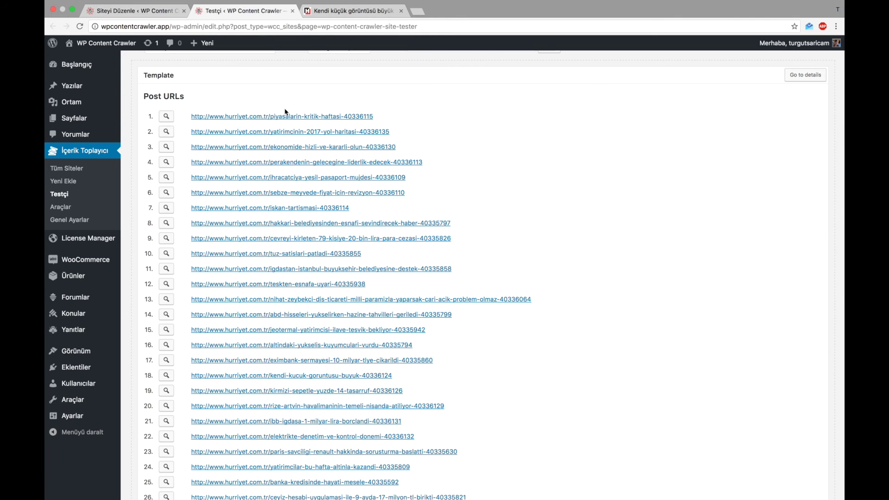
{"action": "scroll", "coordinate": [284, 113], "scroll_direction": "up", "scroll_amount": 2}
{"action": "left_click", "coordinate": [414, 87]}
{"action": "key", "text": "super+a"}
{"action": "key", "text": "super+v"}
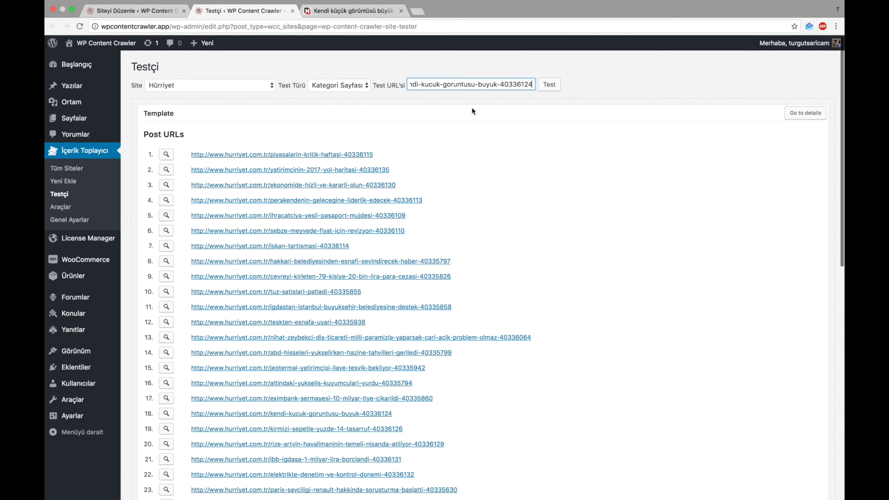
- Set the test type to Yazı Sayfası and run the Hürriyet post test
{"action": "left_click", "coordinate": [354, 87]}
{"action": "left_click", "coordinate": [344, 78]}
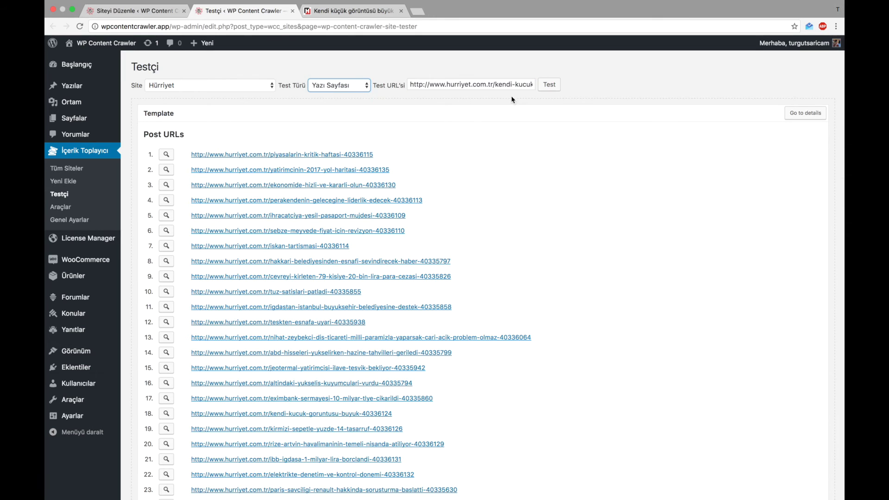
{"action": "left_click", "coordinate": [549, 86]}
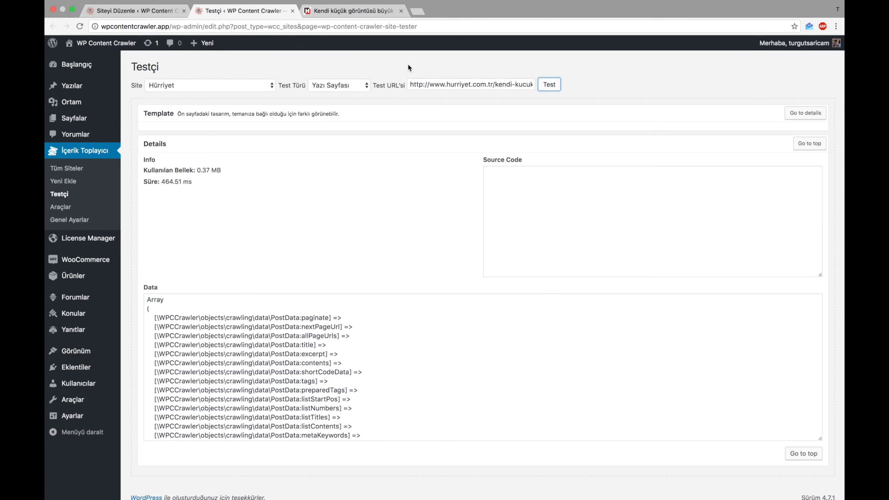
- Insert [wcc-main-content] into the Ana Yazı Şablonu in the site's template settings and update the site
{"action": "left_click", "coordinate": [158, 11]}
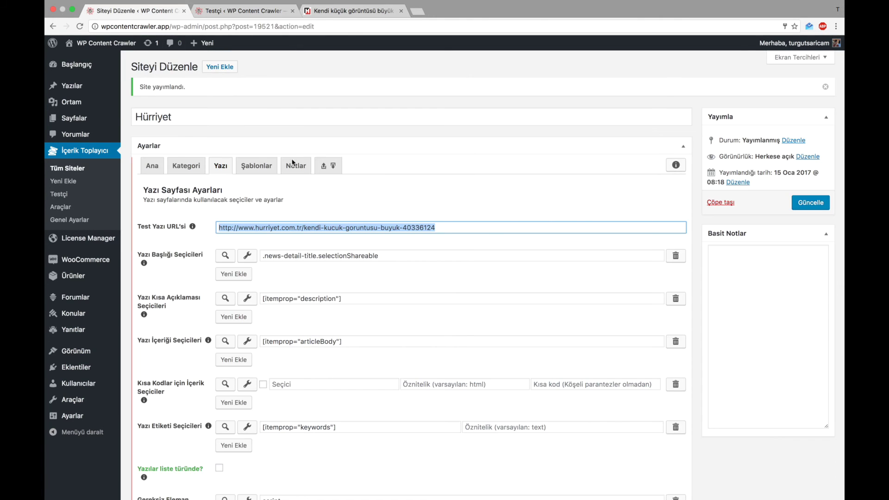
{"action": "left_click", "coordinate": [256, 165]}
{"action": "left_click", "coordinate": [365, 230]}
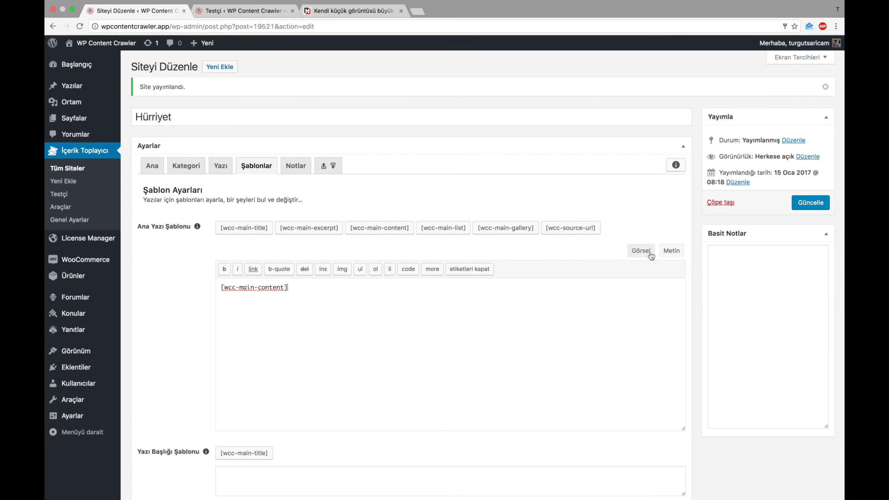
{"action": "left_click", "coordinate": [811, 204]}
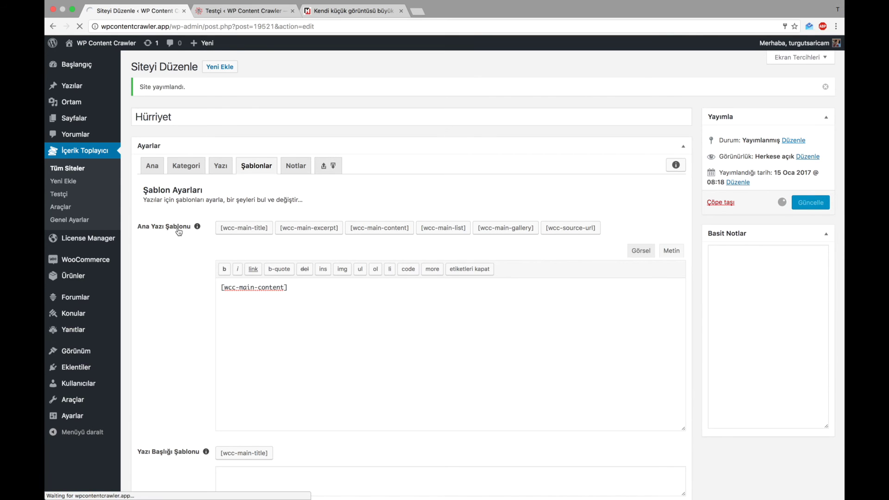
- Rerun the post page test and examine the article text, title, summary, tags and featured image URL
{"action": "left_click", "coordinate": [254, 13]}
{"action": "left_click", "coordinate": [554, 87]}
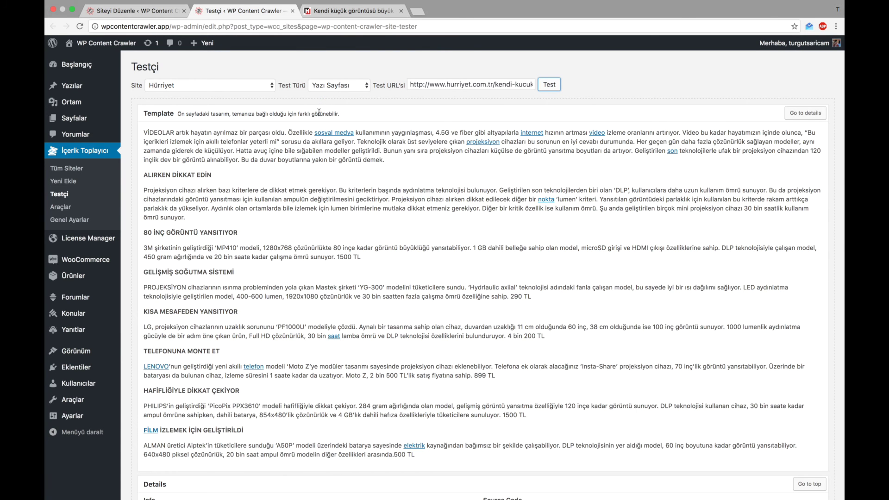
{"action": "left_click", "coordinate": [294, 167]}
{"action": "scroll", "coordinate": [295, 169], "scroll_direction": "down", "scroll_amount": 3}
{"action": "scroll", "coordinate": [259, 153], "scroll_direction": "up", "scroll_amount": 3}
{"action": "scroll", "coordinate": [287, 242], "scroll_direction": "down", "scroll_amount": 6}
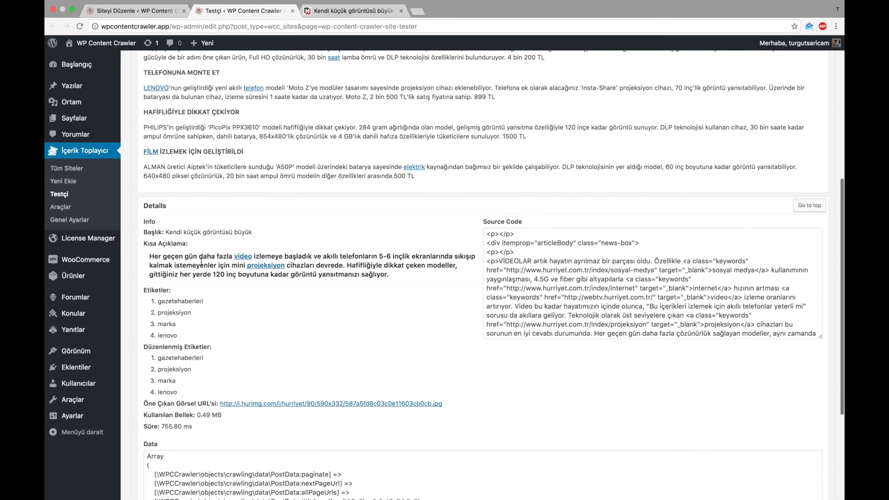
{"action": "scroll", "coordinate": [234, 241], "scroll_direction": "down", "scroll_amount": 3}
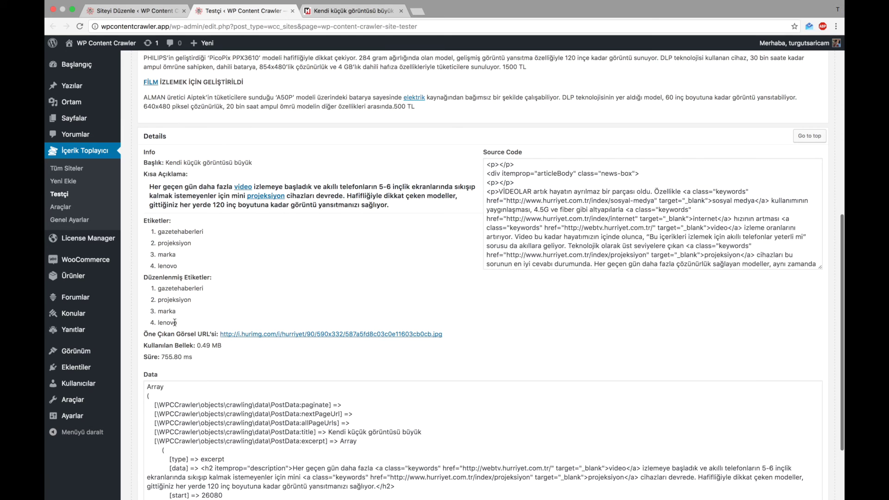
{"action": "mouse_move", "coordinate": [311, 338]}
{"action": "scroll", "coordinate": [319, 217], "scroll_direction": "up", "scroll_amount": 8}
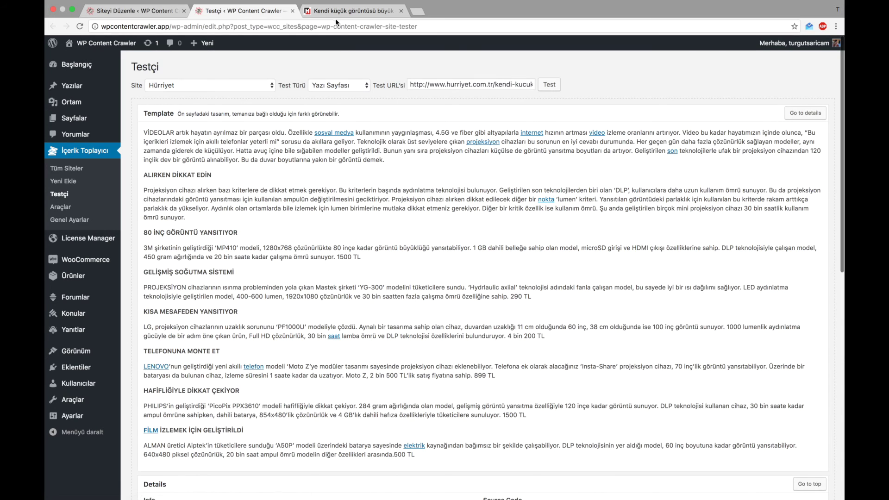
- Enable 'Linkleri kısa kodların içeriğinden kaldır?' in the template settings and update the site
{"action": "left_click", "coordinate": [153, 11]}
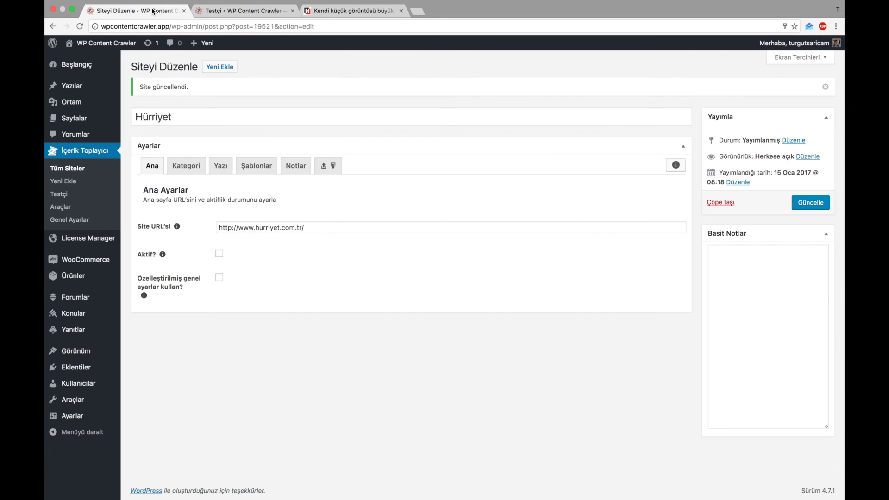
{"action": "left_click", "coordinate": [262, 165]}
{"action": "scroll", "coordinate": [149, 377], "scroll_direction": "down", "scroll_amount": 10}
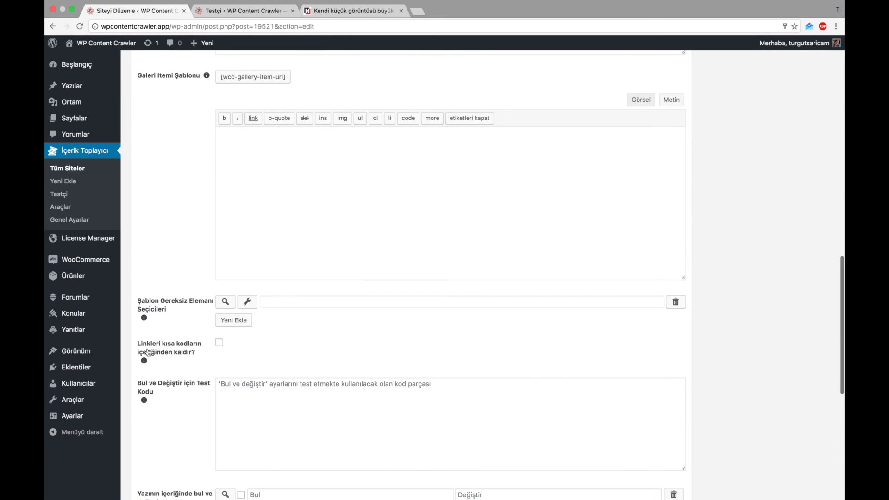
{"action": "left_click", "coordinate": [219, 343]}
{"action": "scroll", "coordinate": [485, 305], "scroll_direction": "up", "scroll_amount": 20}
{"action": "left_click", "coordinate": [818, 205]}
- Run the post page test again and check the article text for remaining links
{"action": "left_click", "coordinate": [245, 10]}
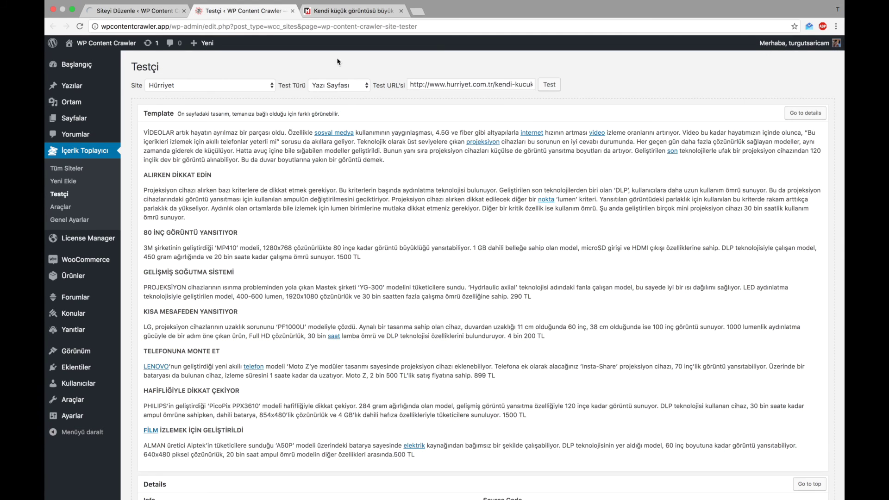
{"action": "left_click", "coordinate": [549, 86]}
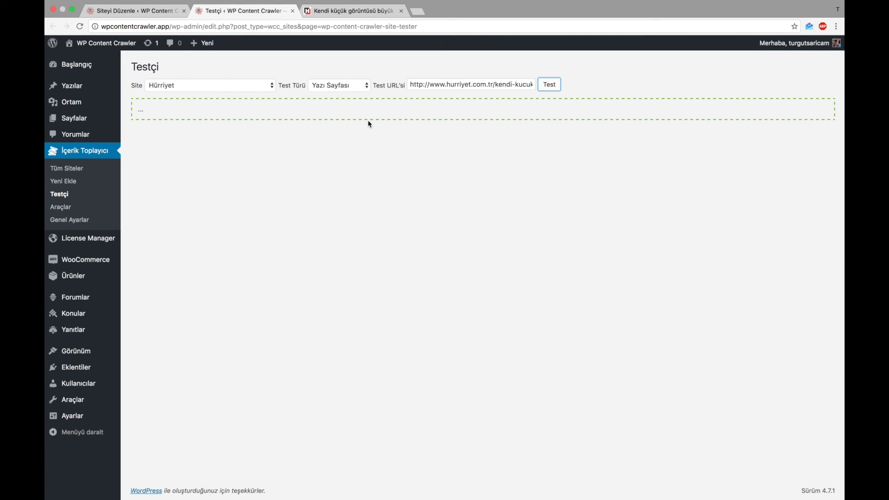
{"action": "scroll", "coordinate": [344, 222], "scroll_direction": "down", "scroll_amount": 5}
{"action": "scroll", "coordinate": [343, 221], "scroll_direction": "up", "scroll_amount": 3}
{"action": "scroll", "coordinate": [343, 221], "scroll_direction": "down", "scroll_amount": 10}
{"action": "scroll", "coordinate": [343, 222], "scroll_direction": "up", "scroll_amount": 10}
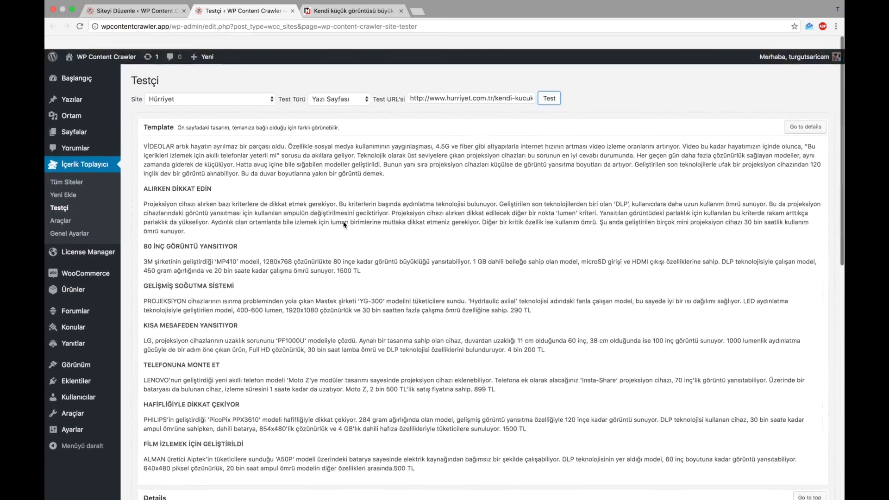
- Select the tester's post URL for reuse and open the Araçlar page in a separate tab
{"action": "left_click", "coordinate": [443, 88]}
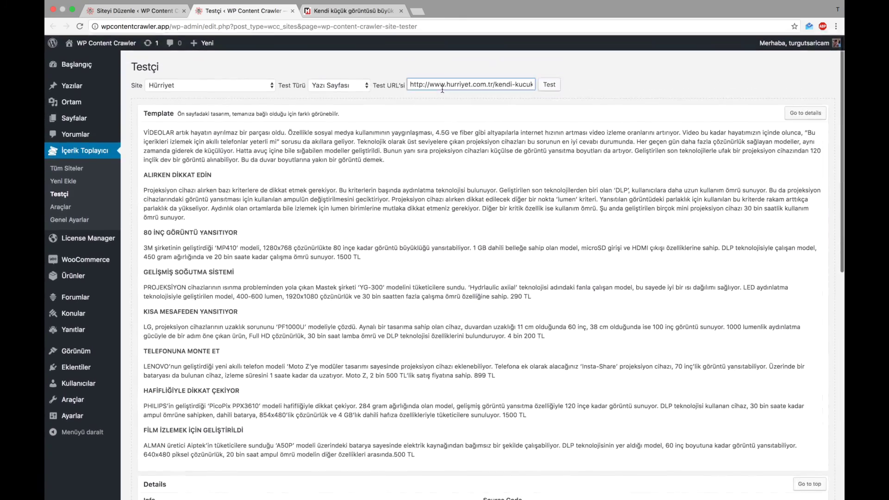
{"action": "triple_click", "coordinate": [443, 88]}
{"action": "left_click", "coordinate": [61, 207], "text": "super"}
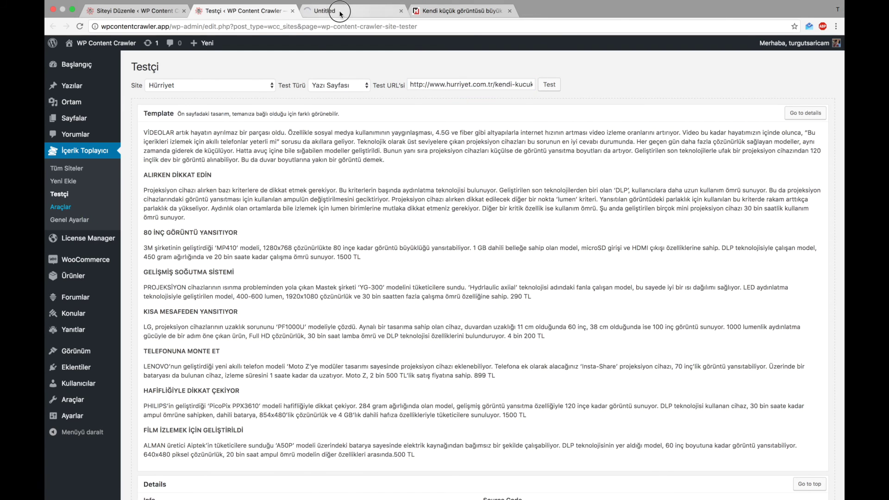
{"action": "left_click", "coordinate": [340, 13]}
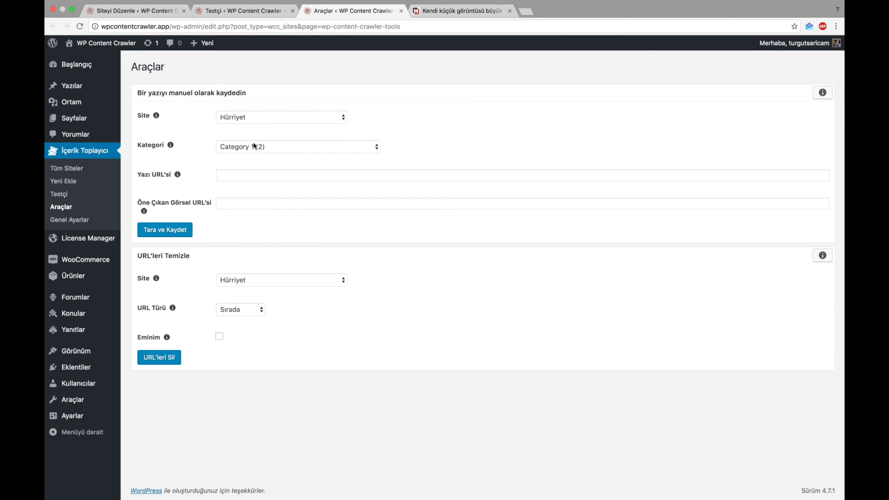
{"action": "left_click", "coordinate": [255, 142]}
{"action": "left_click", "coordinate": [258, 194]}
{"action": "left_click", "coordinate": [249, 178]}
{"action": "type", "text": "http://www.hurriyet.com.tr/kendi-kucuk-goruntusu-buyuk-40336124"}
{"action": "left_click", "coordinate": [161, 230]}
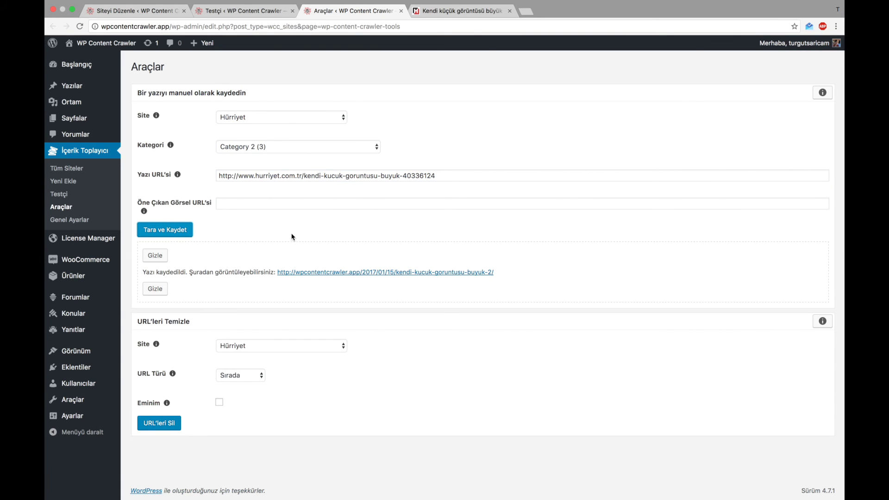
- Open the saved post in a separate tab, review its title, summary, image and text, and close it
{"action": "left_click", "coordinate": [360, 272], "text": "super"}
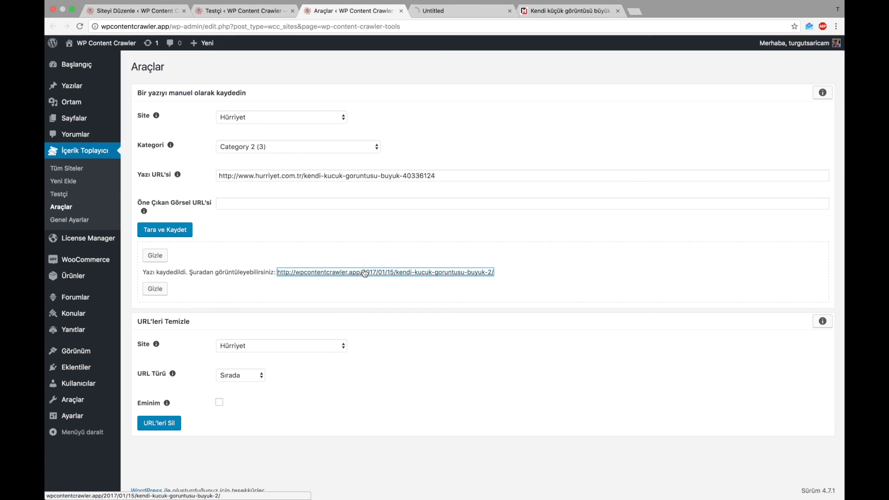
{"action": "left_click", "coordinate": [445, 11]}
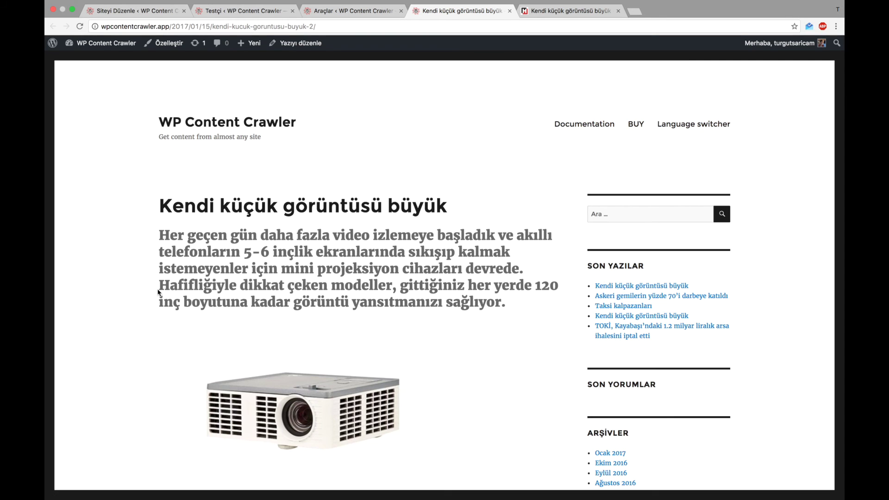
{"action": "scroll", "coordinate": [158, 292], "scroll_direction": "down", "scroll_amount": 5}
{"action": "scroll", "coordinate": [158, 293], "scroll_direction": "down", "scroll_amount": 15}
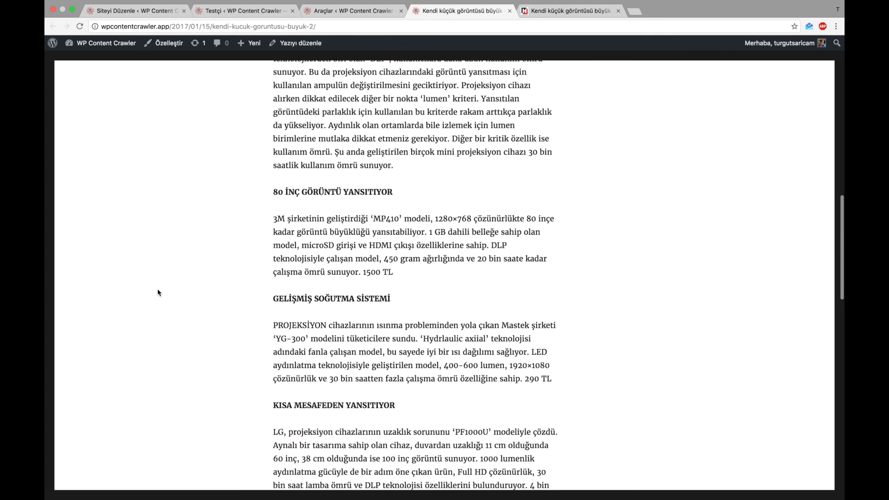
{"action": "scroll", "coordinate": [158, 292], "scroll_direction": "down", "scroll_amount": 4}
{"action": "scroll", "coordinate": [158, 292], "scroll_direction": "up", "scroll_amount": 20}
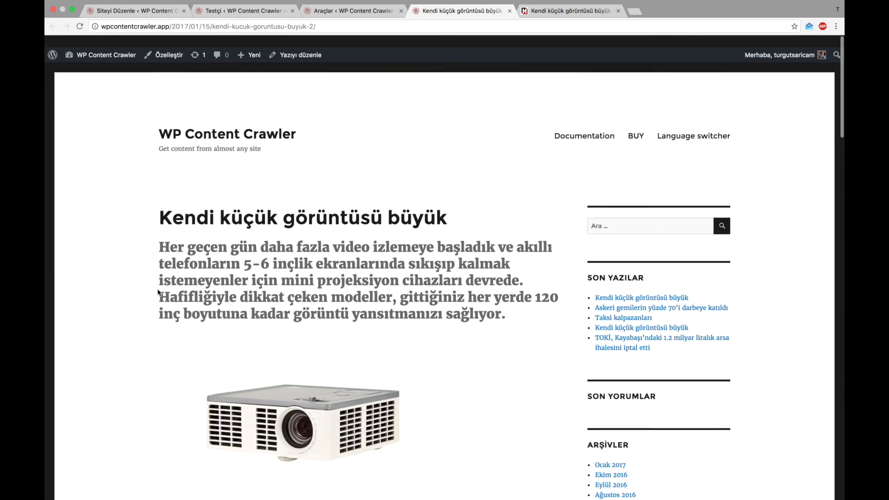
{"action": "key", "text": "super+w"}
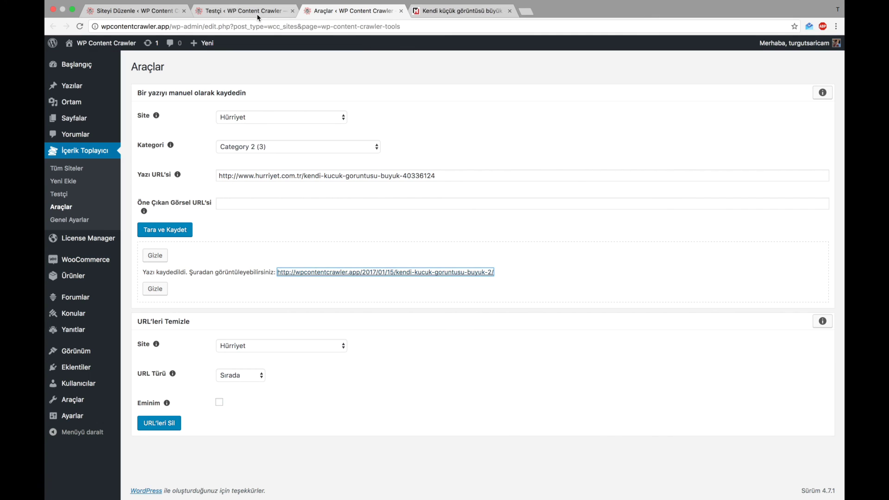
- Close the Araçlar page, return to the Hürriyet site settings, make the site active and update it
{"action": "key", "text": "super+w"}
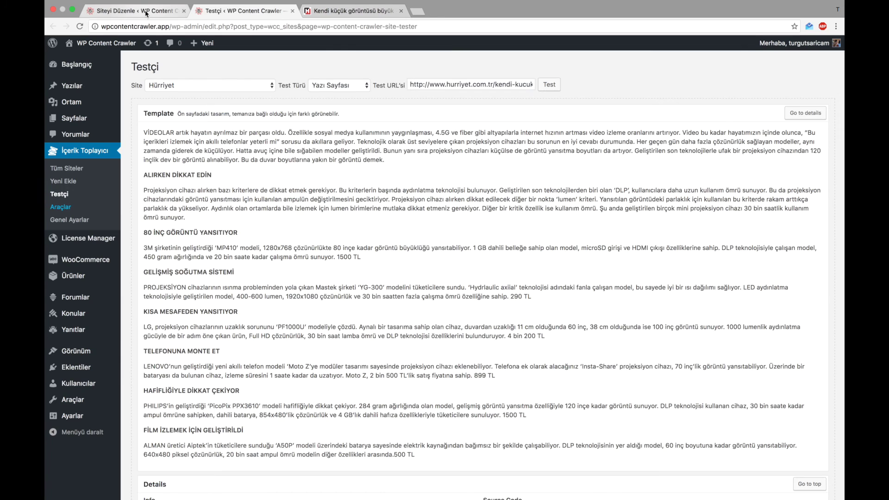
{"action": "left_click", "coordinate": [145, 11]}
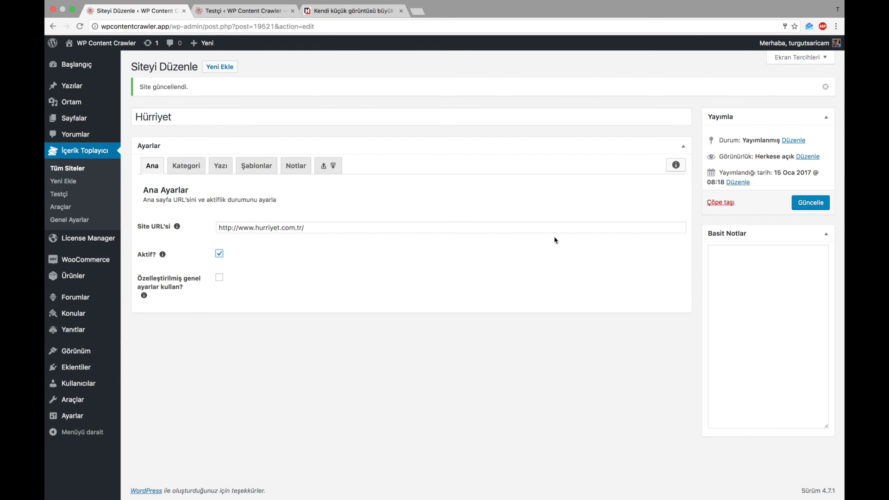
{"action": "left_click", "coordinate": [804, 206]}
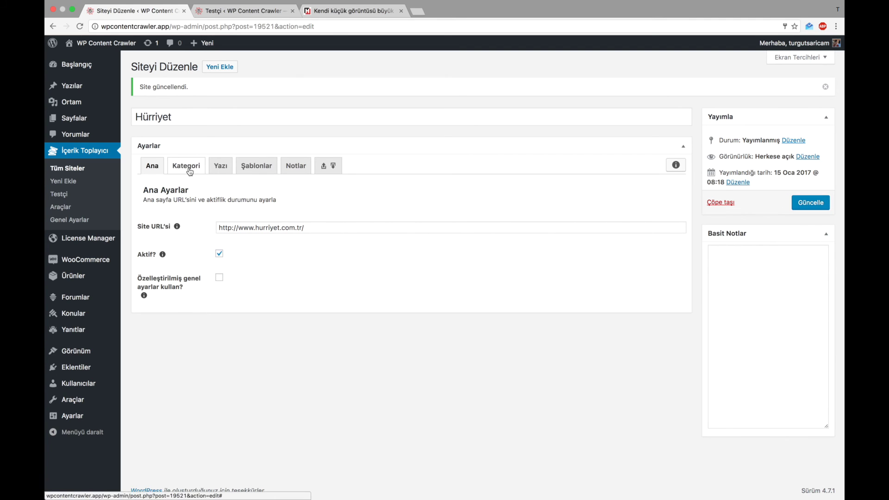
- Open Genel Ayarlar in a separate tab, check the Programlama settings for URL collection and post saving frequency, and close it
{"action": "left_click", "coordinate": [92, 220], "text": "super"}
{"action": "left_click", "coordinate": [251, 12]}
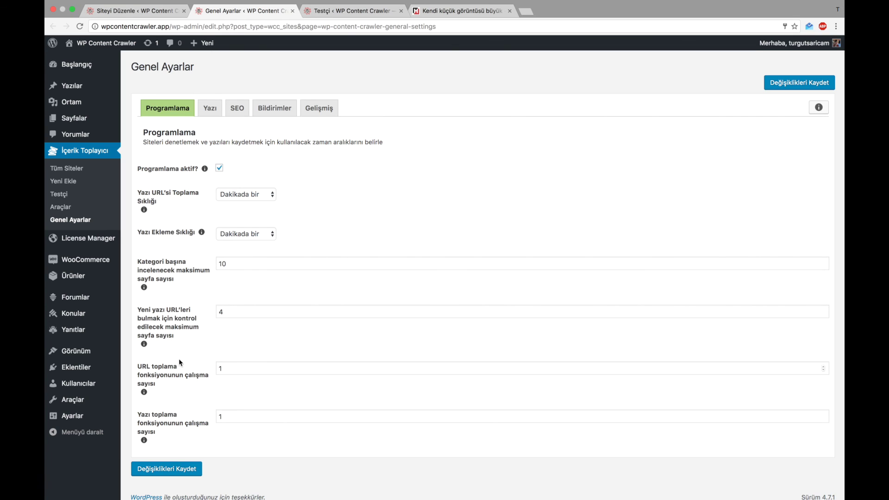
{"action": "left_click", "coordinate": [293, 11]}
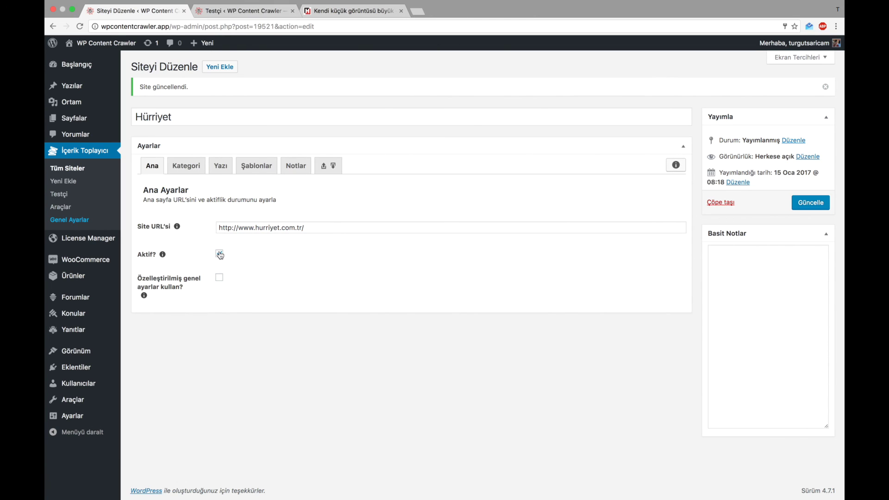
- Review Hürriyet's category page settings, including the category map and post URL selectors, and its post page selectors
{"action": "left_click", "coordinate": [186, 166]}
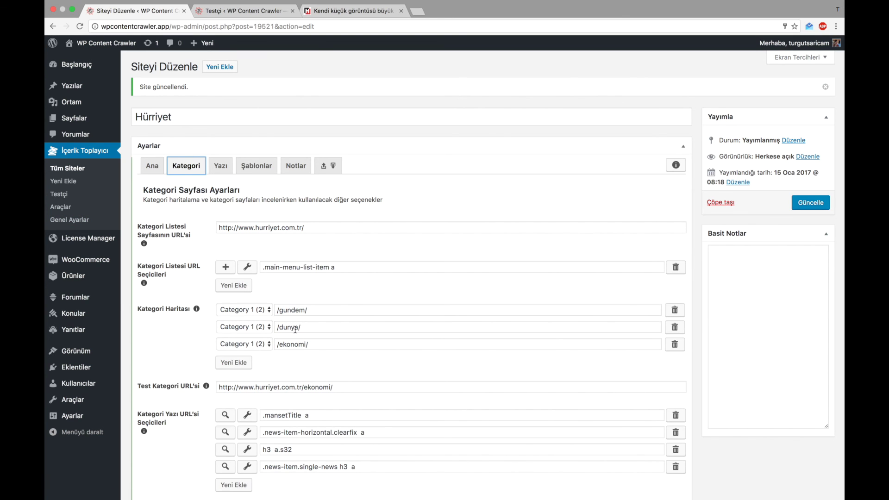
{"action": "scroll", "coordinate": [175, 349], "scroll_direction": "down", "scroll_amount": 4}
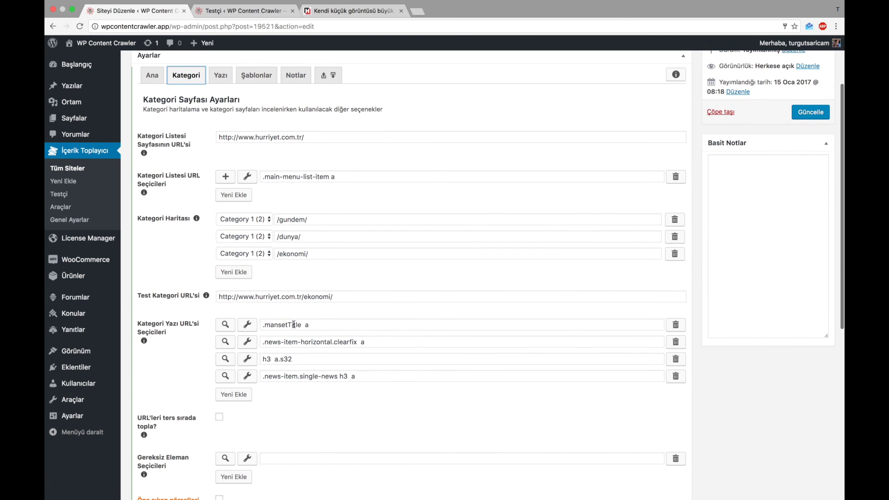
{"action": "scroll", "coordinate": [181, 255], "scroll_direction": "up", "scroll_amount": 3}
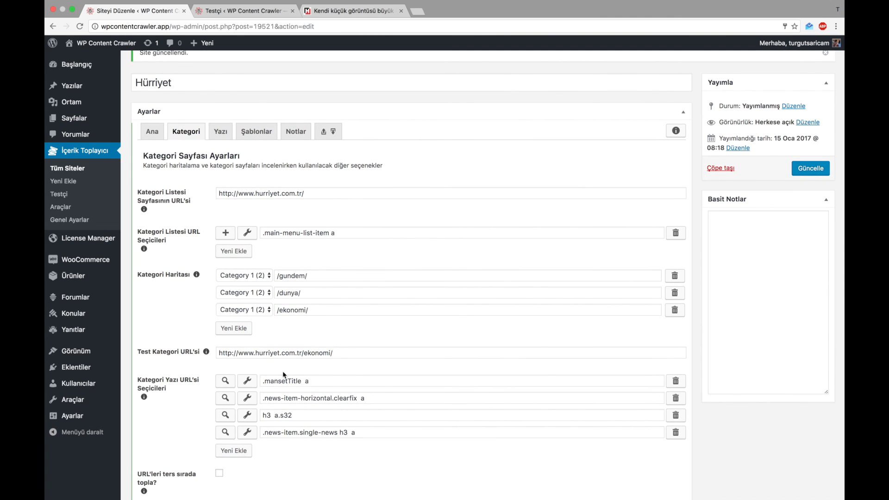
{"action": "left_click", "coordinate": [220, 132]}
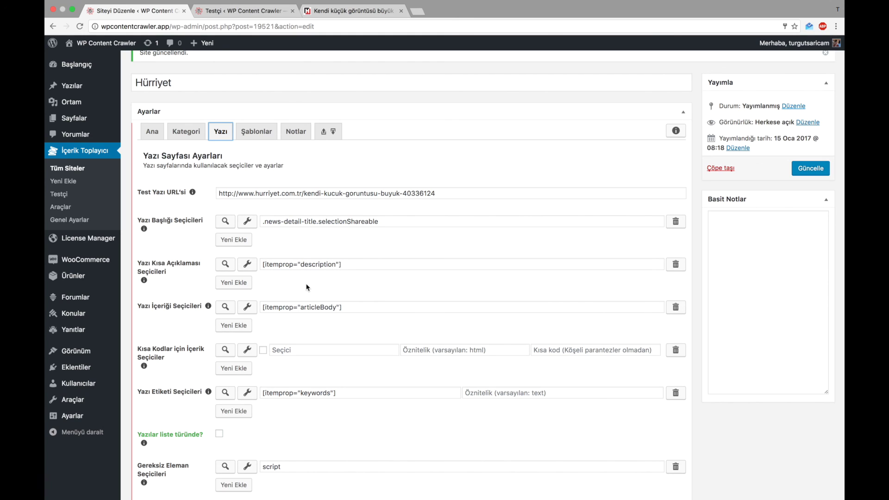
{"action": "left_click", "coordinate": [322, 234]}
{"action": "left_click", "coordinate": [186, 132]}
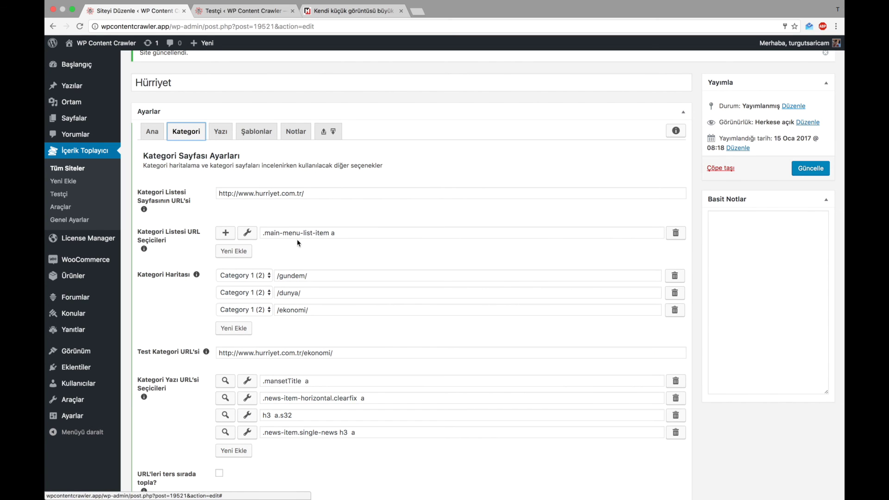
{"action": "left_click", "coordinate": [221, 133]}
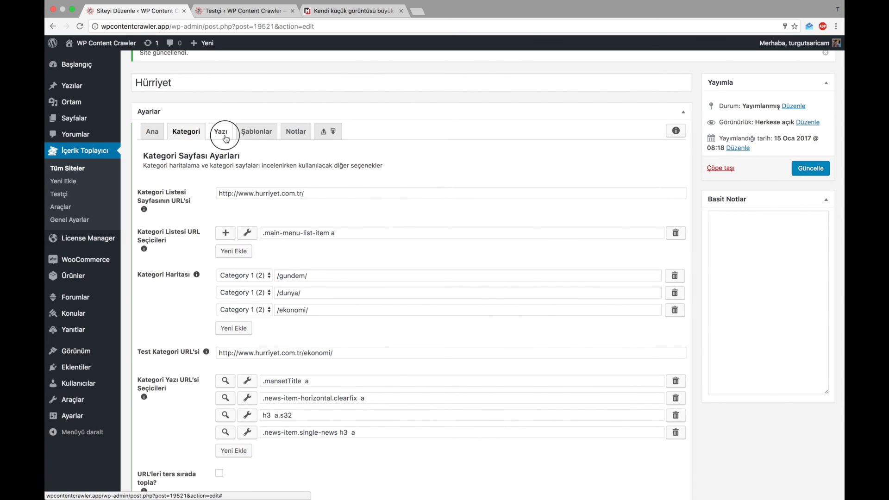
{"action": "left_click", "coordinate": [246, 155]}
- Show the list of all sites, load the post list in a separate tab, and check Hürriyet's saved and queued post counts
{"action": "left_click", "coordinate": [93, 170]}
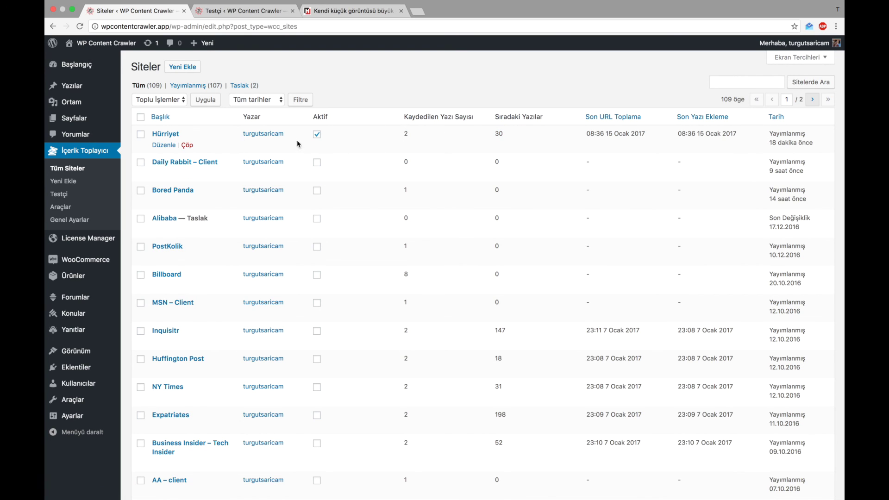
{"action": "left_click", "coordinate": [72, 86], "text": "super"}
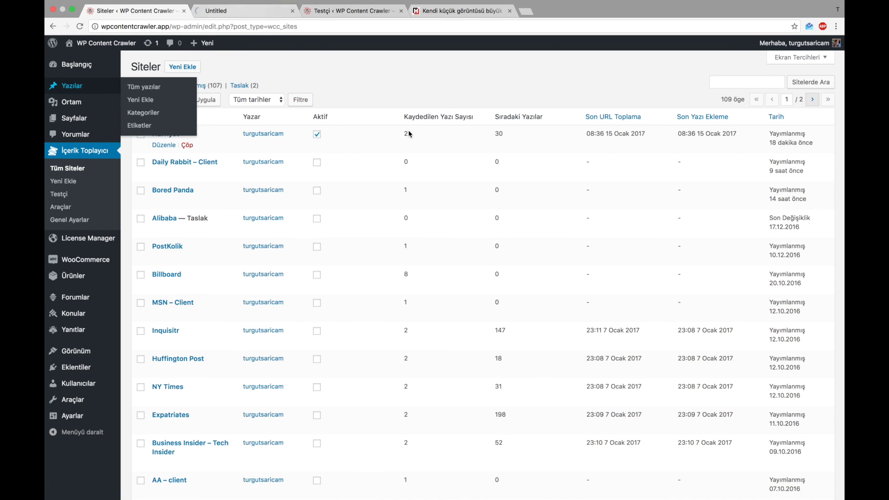
{"action": "left_click_drag", "start_coordinate": [492, 133], "coordinate": [508, 134]}
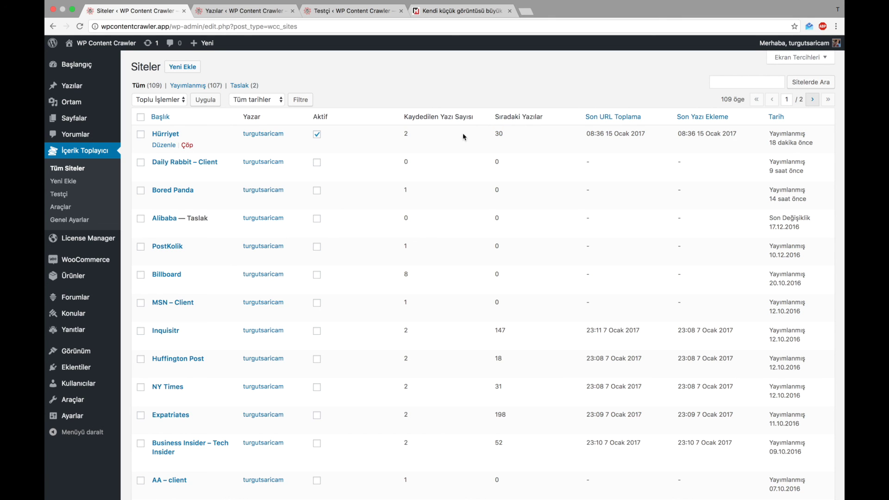
- View the newest crawled post "Taksi kalpazanları" in a separate tab, review its content, close it and return to the site list
{"action": "left_click", "coordinate": [241, 11]}
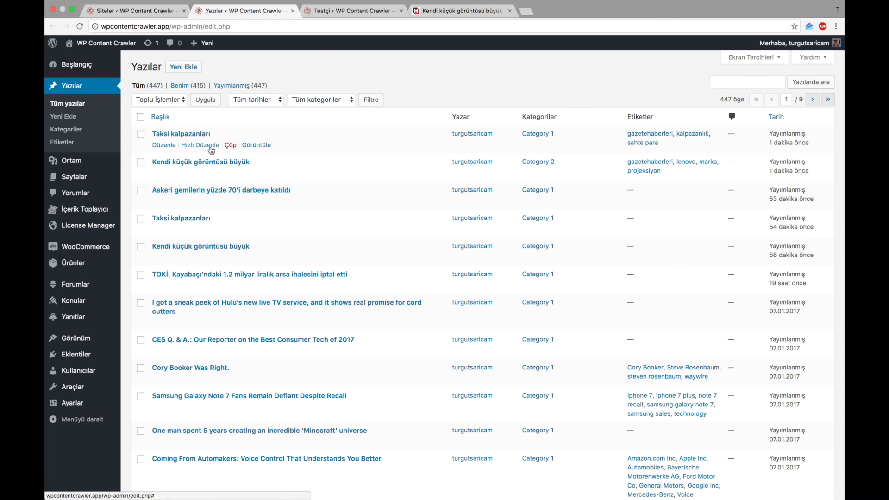
{"action": "left_click", "coordinate": [257, 145], "text": "super"}
{"action": "key", "text": "ctrl+Tab"}
{"action": "scroll", "coordinate": [323, 197], "scroll_direction": "down", "scroll_amount": 2}
{"action": "scroll", "coordinate": [323, 197], "scroll_direction": "down", "scroll_amount": 5}
{"action": "scroll", "coordinate": [323, 200], "scroll_direction": "down", "scroll_amount": 3}
{"action": "scroll", "coordinate": [323, 200], "scroll_direction": "up", "scroll_amount": 10}
{"action": "scroll", "coordinate": [322, 197], "scroll_direction": "up", "scroll_amount": 3}
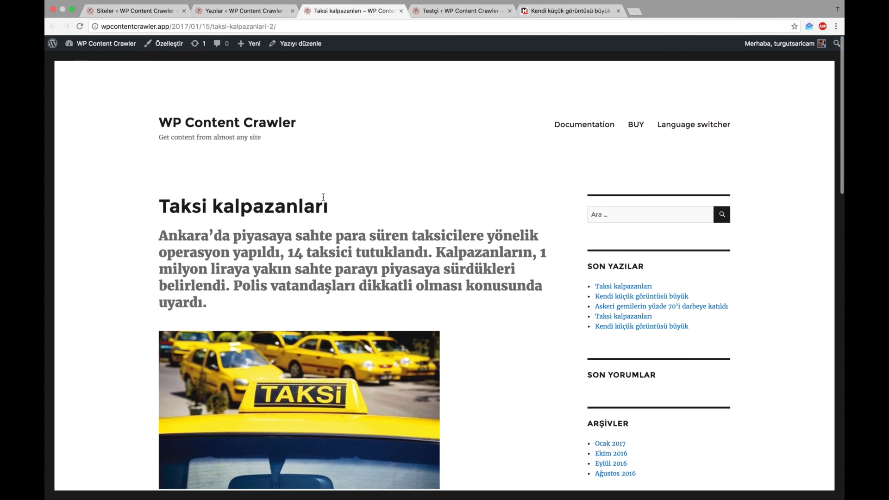
{"action": "key", "text": "super+w"}
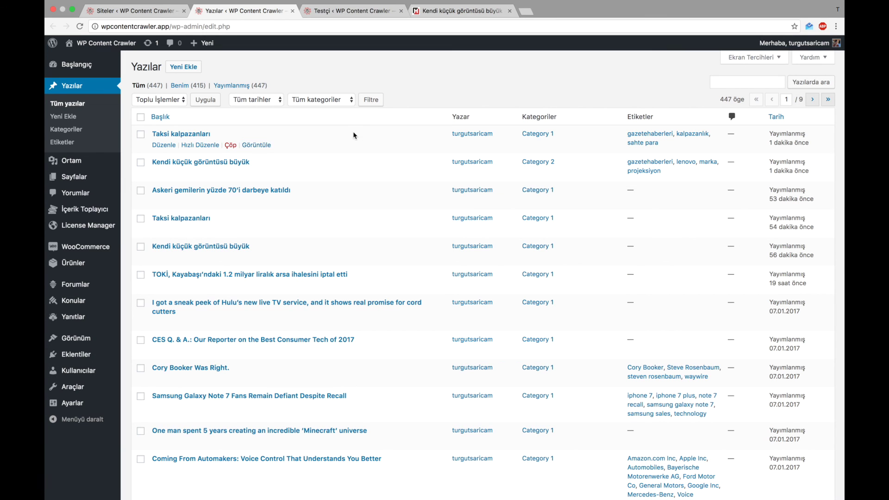
{"action": "left_click", "coordinate": [156, 11]}
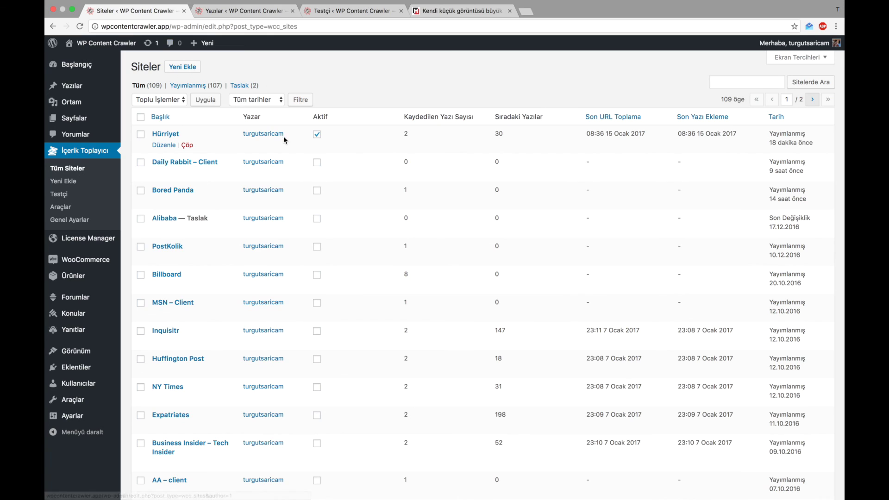